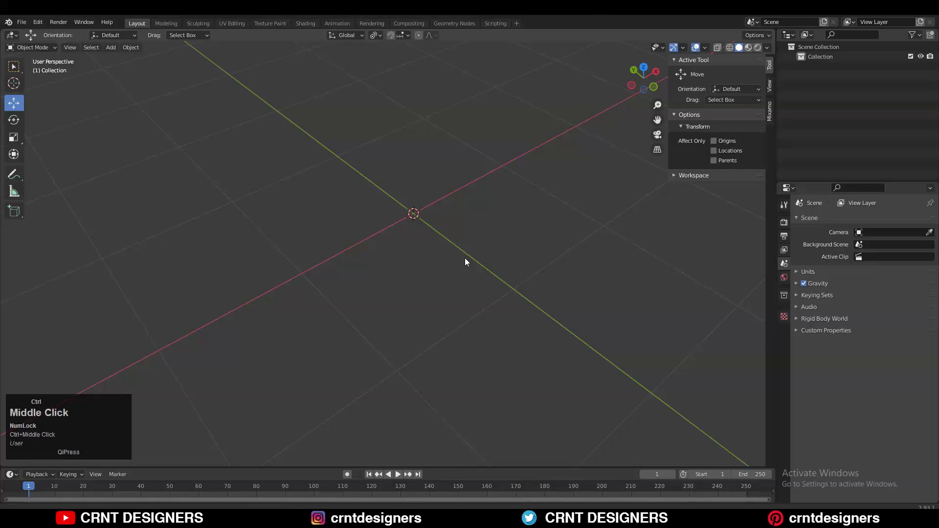
Add a 2 m cube at the origin and flatten it to 0.2 along Z.
middle_click_drag(465, 257, 652, 93, "ctrl")
key("shift+a")
left_click(518, 269)
left_click(651, 91)
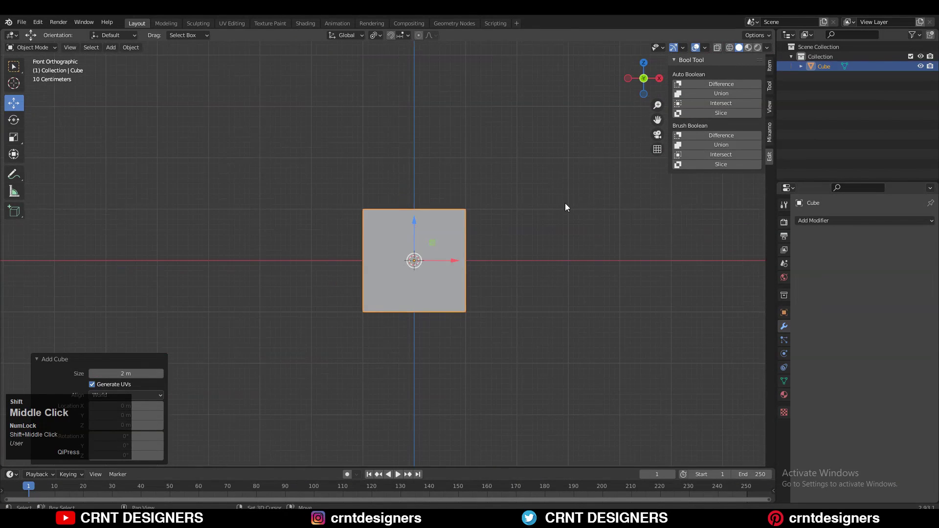
key("s")
key("z")
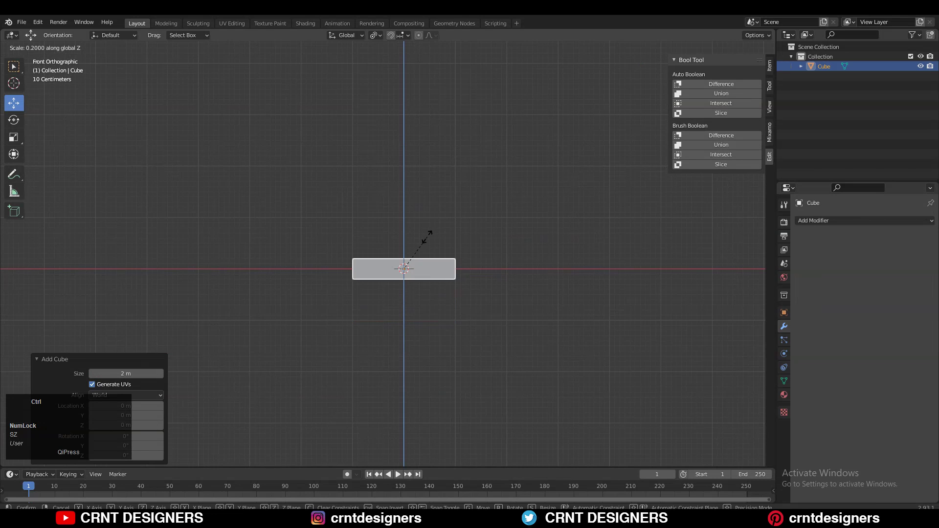
left_click(426, 237)
scroll(500, 280, "up", 1)
middle_click_drag(413, 259, 375, 266)
Add two loop cuts running along X across the slab and scale them apart by 2 along Y.
key("Tab")
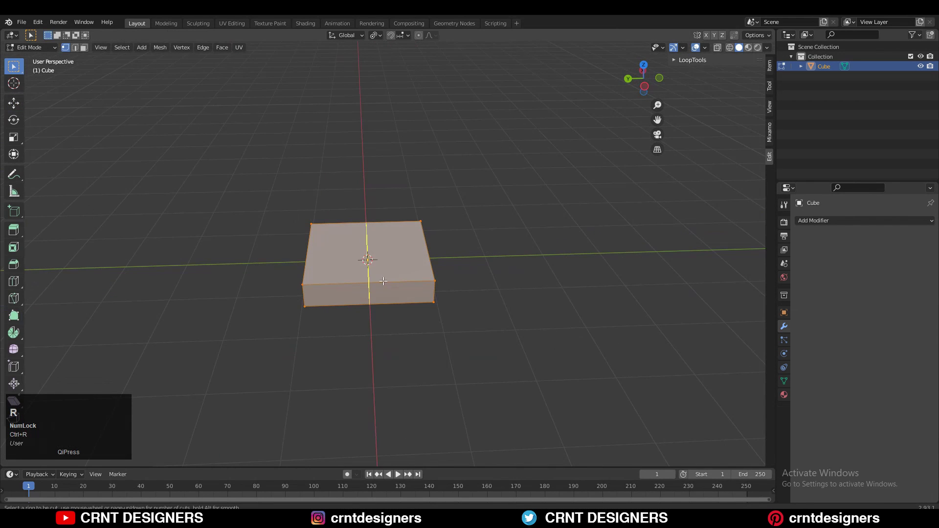
left_click(382, 281)
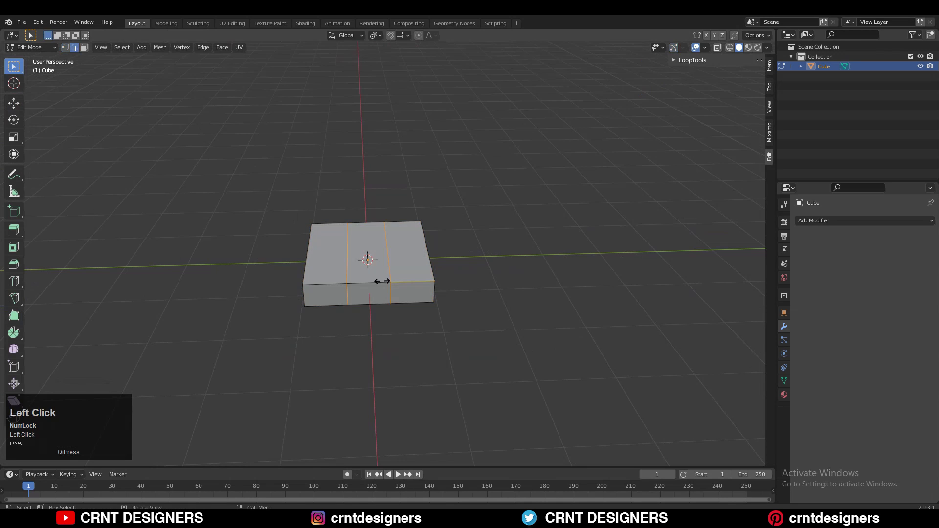
middle_click_drag(379, 281, 470, 178)
scroll(471, 178, "up", 1)
key("s")
key("y")
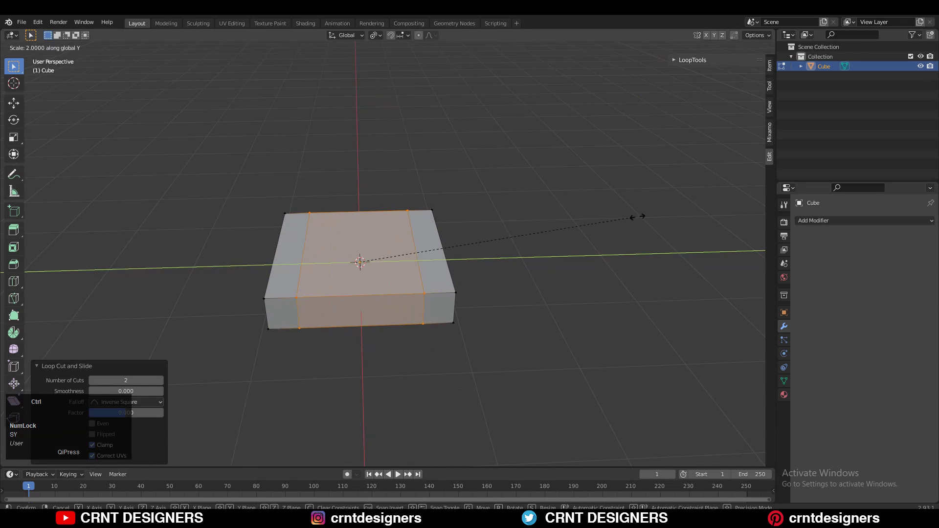
left_click(632, 221)
Bring the two loops slightly closer together by scaling them along Y in the right orthographic view.
middle_click_drag(599, 279, 641, 92)
left_click(642, 80)
middle_click_drag(582, 173, 568, 216, "ctrl")
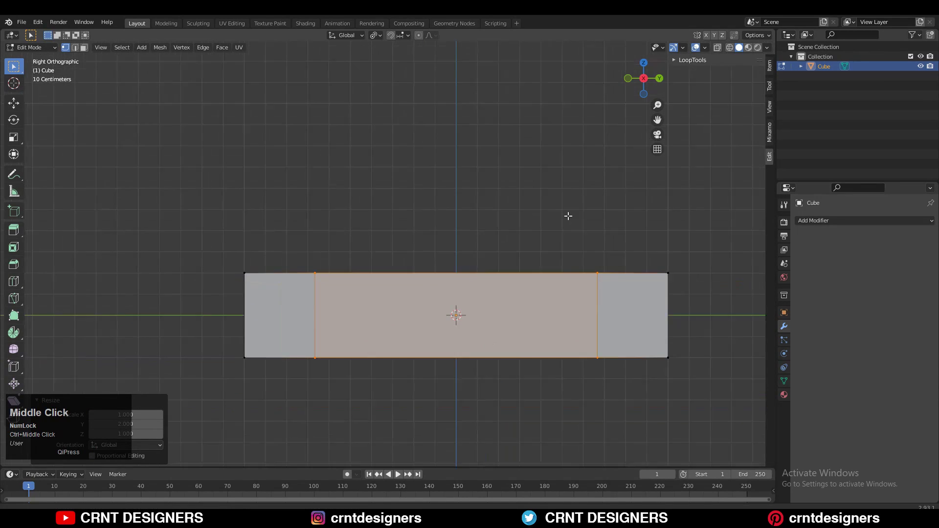
middle_click_drag(607, 245, 571, 226, "shift")
key("s")
key("y")
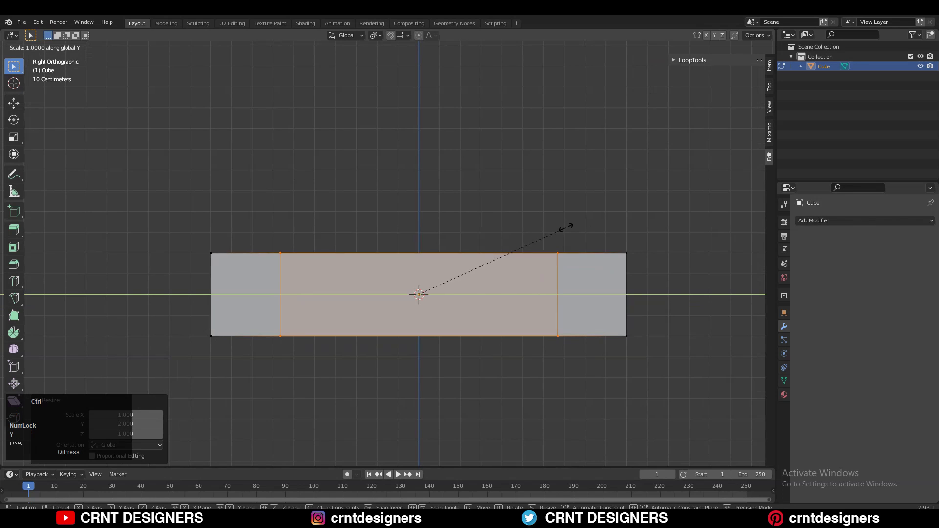
left_click(559, 223, "ctrl")
Add a centred horizontal loop cut around the slab's sides.
key("ctrl+r")
left_click(525, 294)
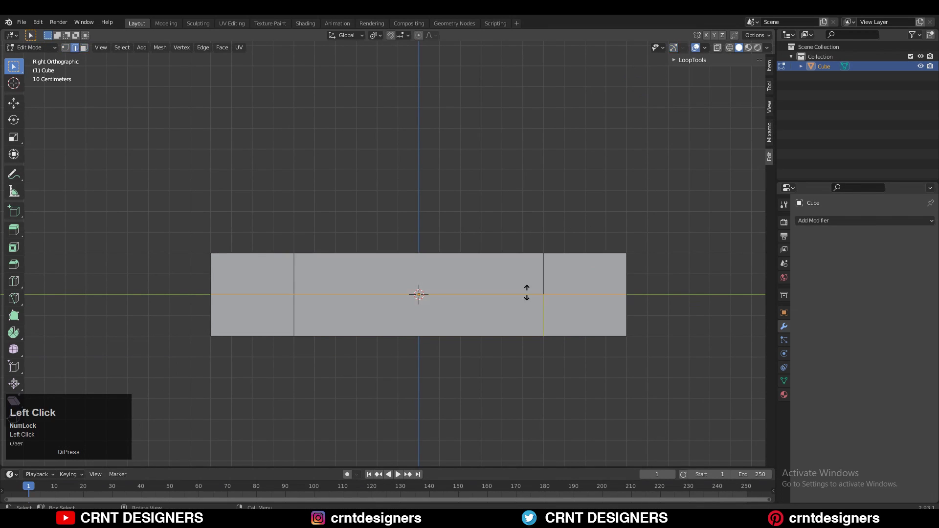
right_click(526, 293)
Delete the faces of the slab's upper middle section, including the hidden ones, leaving a raised block on each side.
key("3")
left_click(367, 292)
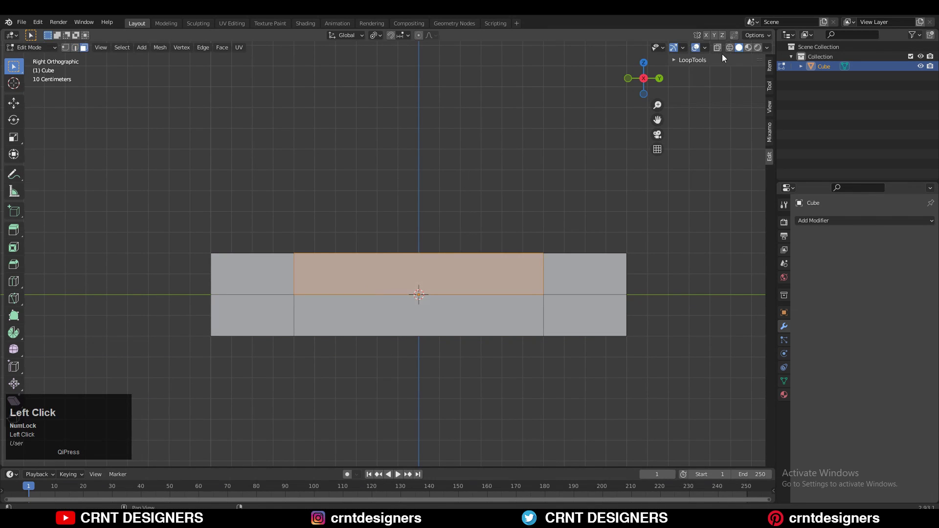
left_click(718, 48)
left_click_drag(548, 186, 303, 294)
key("x")
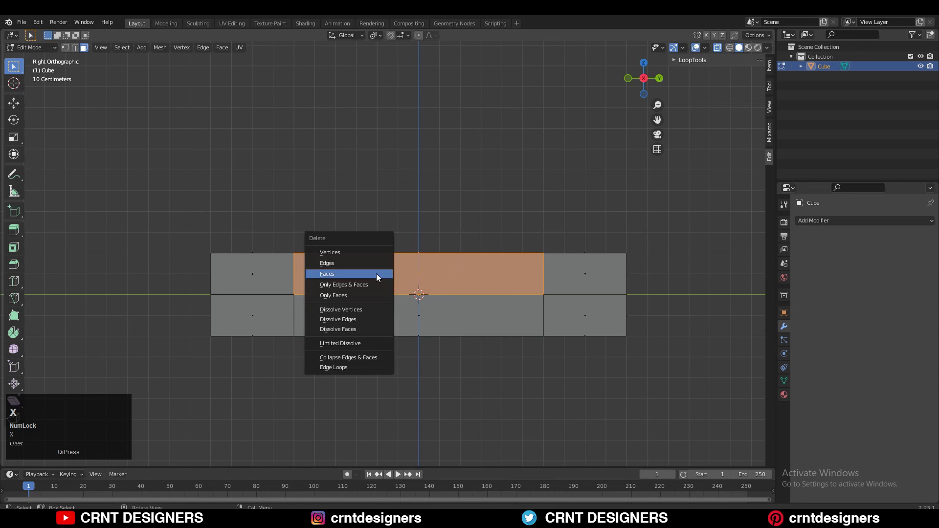
left_click(376, 276)
Lower the horizontal middle edge loop slightly along Z to make the centre section thinner.
left_click_drag(677, 284, 157, 311)
left_click(14, 103)
mouse_move(421, 258)
left_mouse_down("ctrl")
mouse_move(416, 275)
mouse_move(417, 267)
left_mouse_up("ctrl")
left_click(727, 204)
middle_click_drag(563, 234, 550, 258, "ctrl")
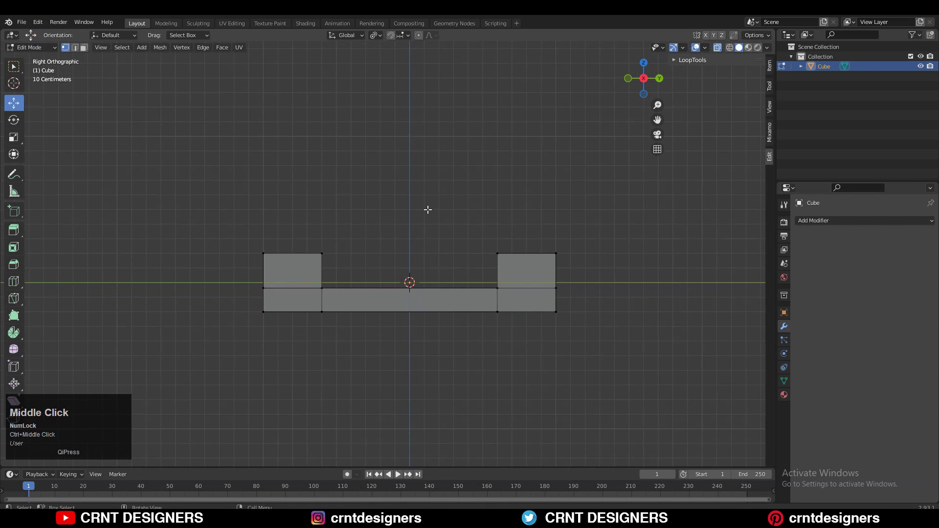
Fill the open recess with faces along its floor and the inner walls of both side blocks.
middle_click_drag(428, 208, 340, 251)
key("1")
key("2")
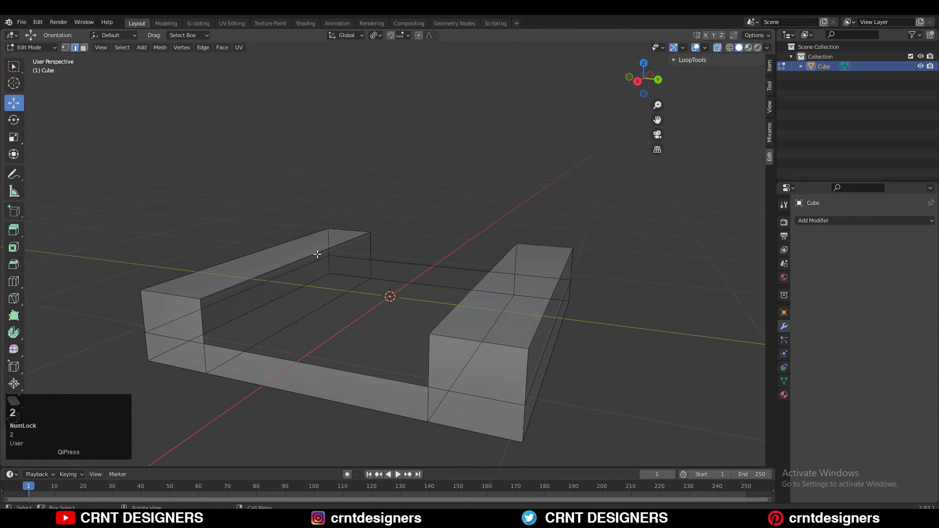
key("f")
key("f")
key("f")
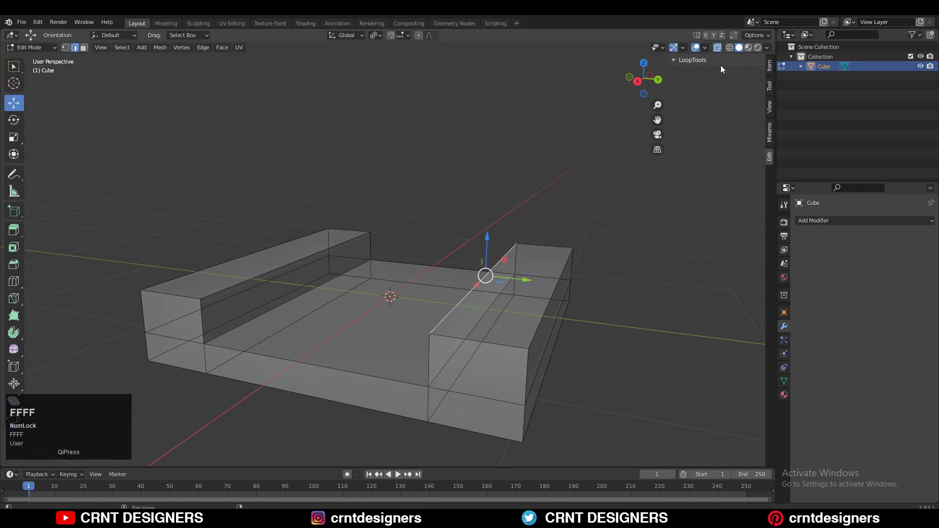
left_click(717, 48)
Narrow the top faces of both side blocks along Y, each about its own centre, to give the blocks sloped sides.
middle_click_drag(472, 196, 538, 298, "ctrl")
middle_click_drag(542, 308, 545, 258, "ctrl")
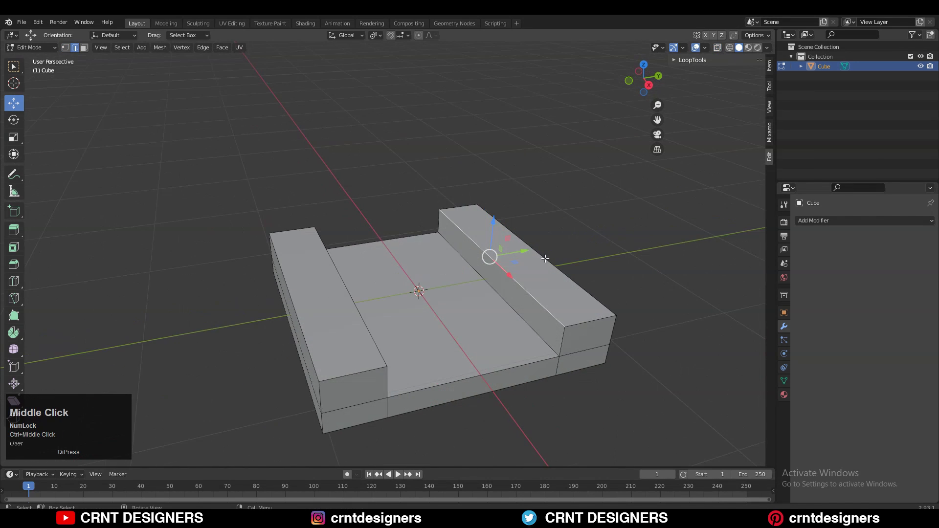
middle_click_drag(523, 292, 466, 250, "shift")
key("3")
left_click(468, 243)
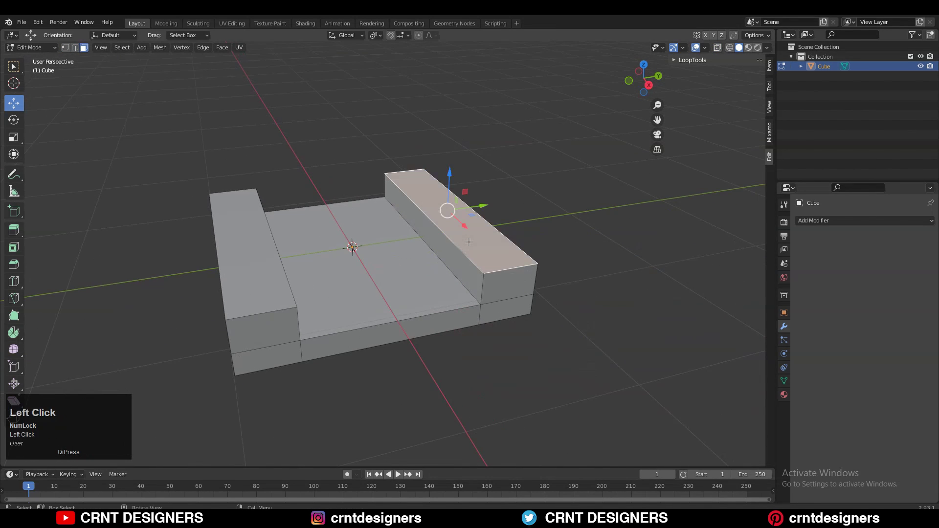
left_click(241, 262, "shift")
middle_click_drag(566, 268, 557, 251)
key("s")
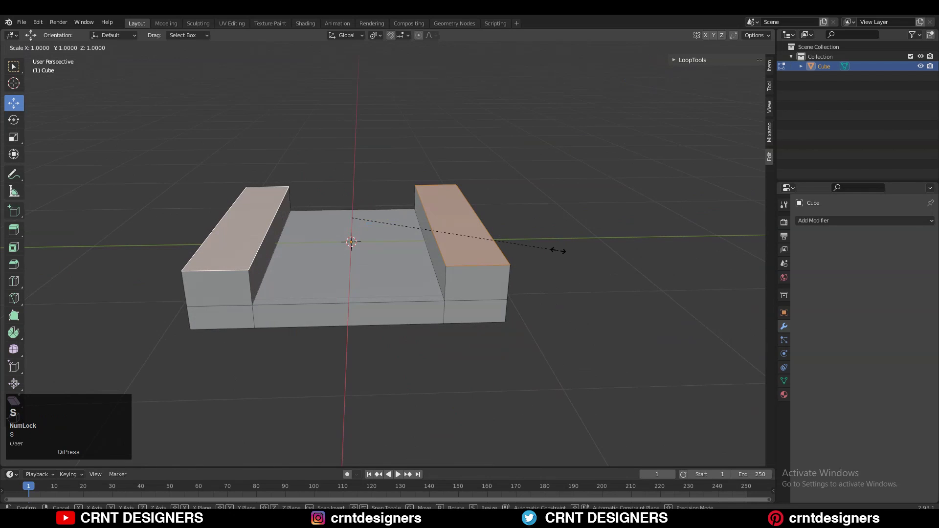
key("y")
key("ctrl")
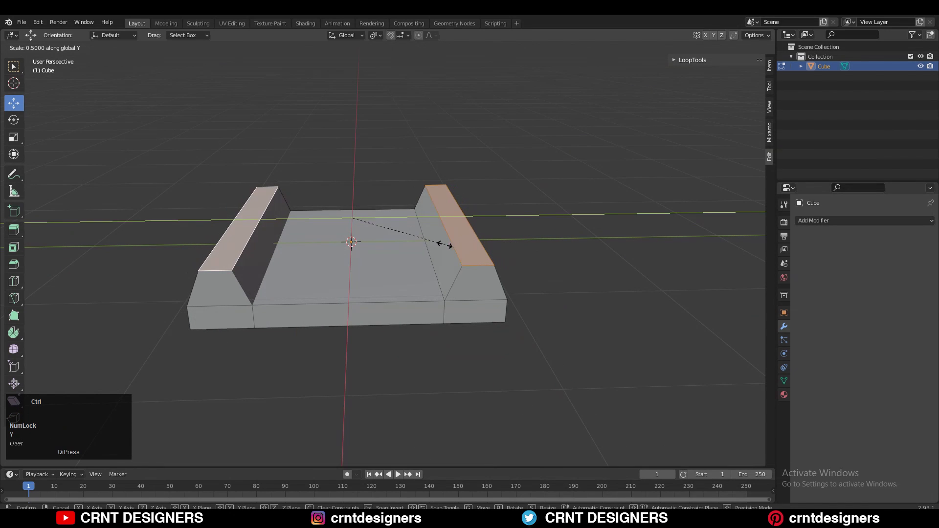
left_click(421, 227)
Delete the end faces of the base at its −X end.
middle_click_drag(421, 227, 453, 280)
key("Tab")
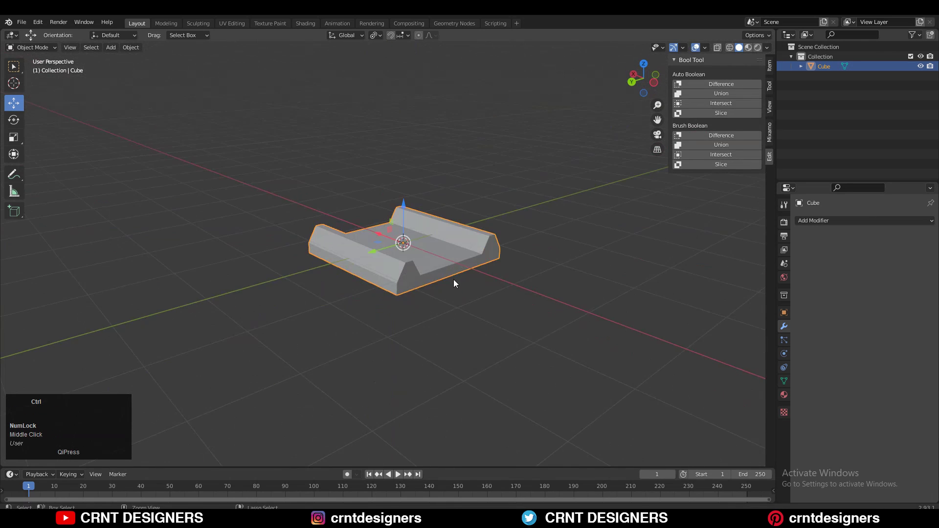
scroll(453, 280, "up", 3)
key("Tab")
left_click(436, 309)
left_click(469, 289, "shift")
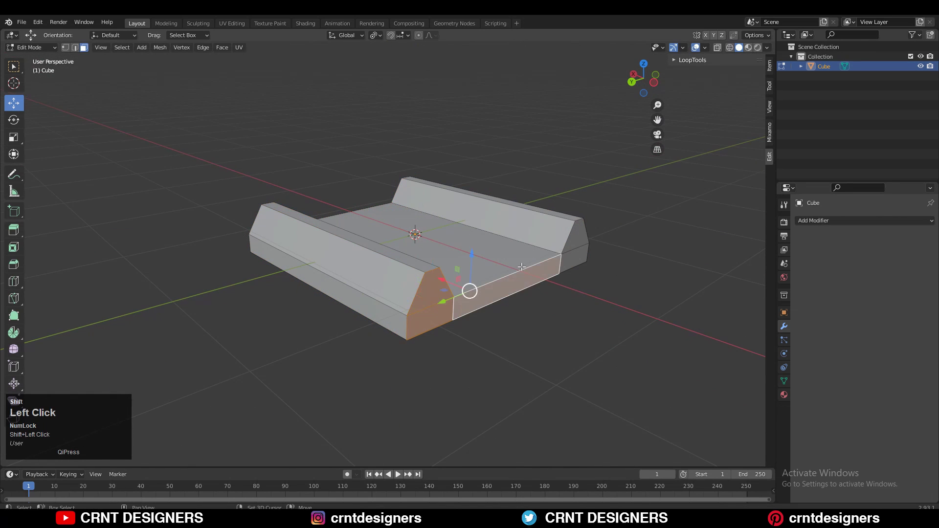
key("x")
left_click(578, 257)
Delete the end faces of the base at its +X end and return to Object Mode.
middle_click_drag(578, 257, 478, 273)
left_click(478, 277)
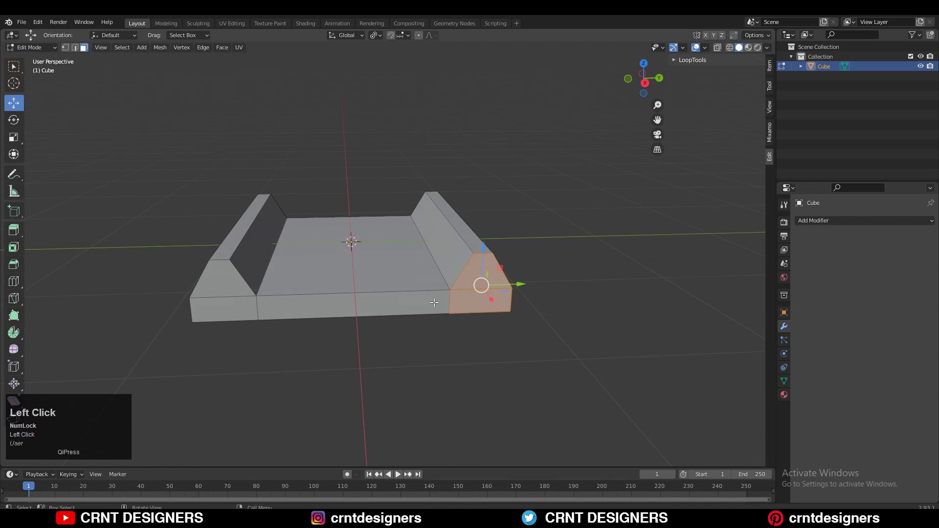
left_click(230, 295, "shift")
key("x")
left_click(311, 287)
key("Tab")
Add a cylinder with 16 vertices at the centre of the base.
middle_click_drag(311, 287, 396, 242)
key("shift+s")
key("shift+a")
mouse_move(450, 210)
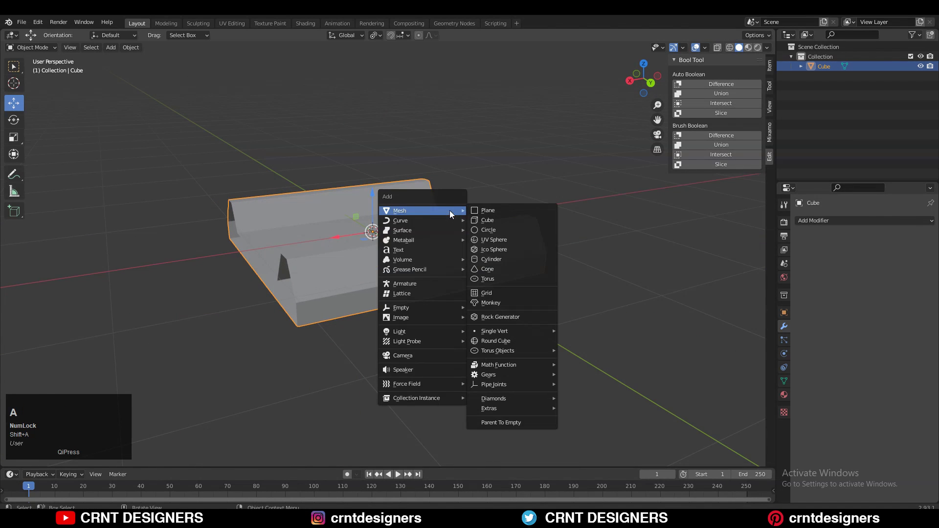
left_click(487, 259)
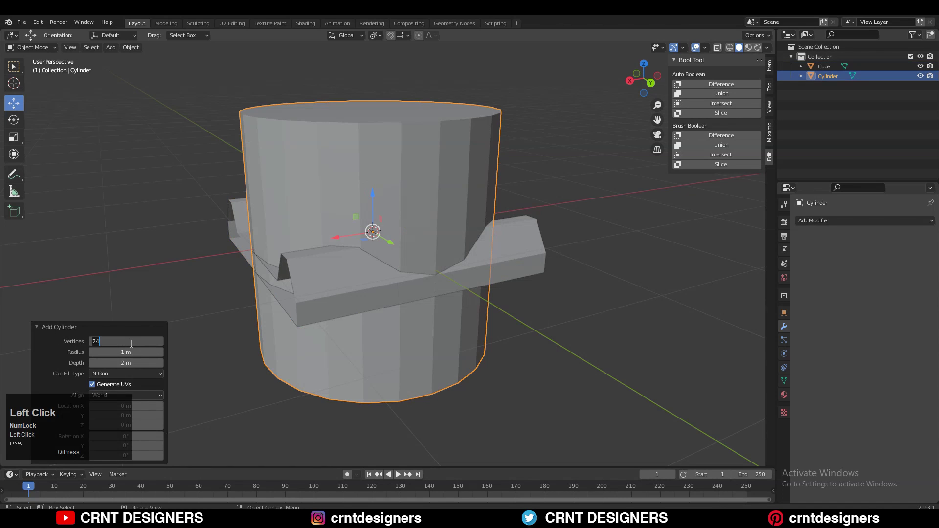
left_click(51, 343)
middle_click_drag(441, 274, 429, 251)
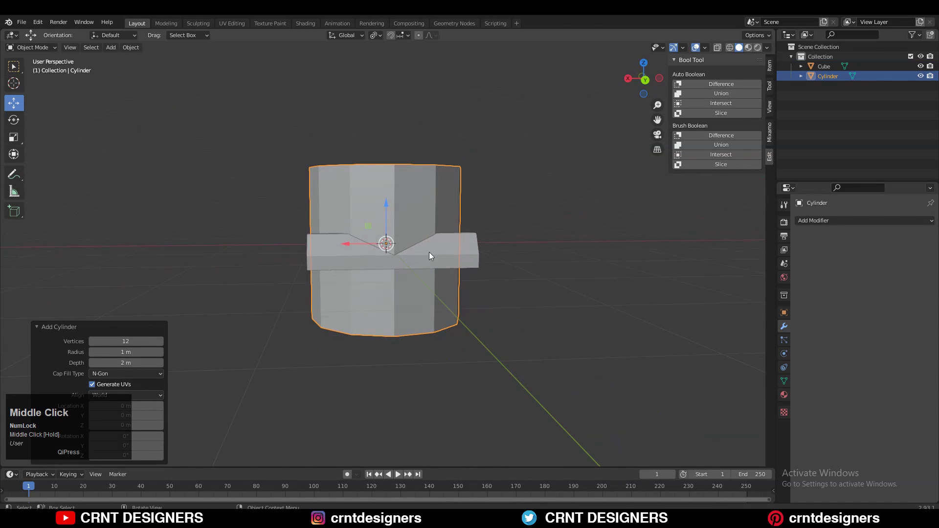
left_click(132, 341)
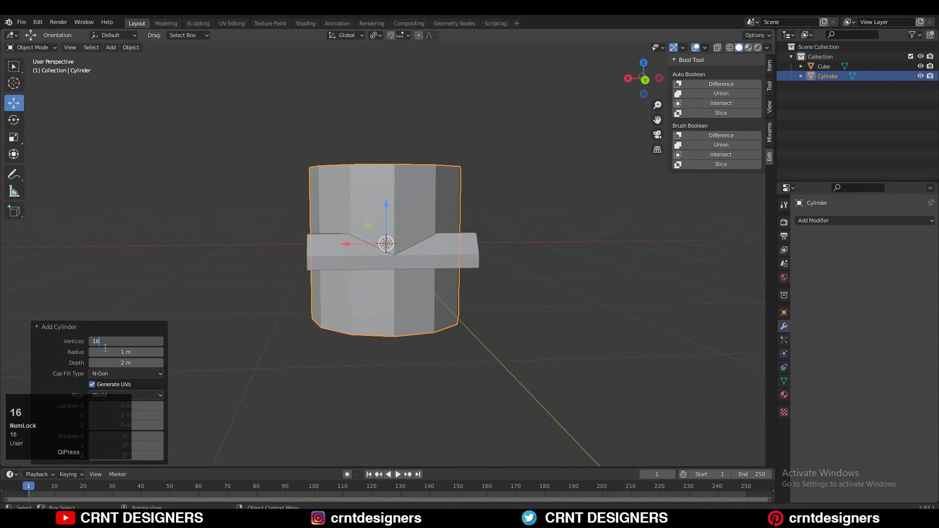
type("16")
left_click(399, 189)
Scale the cylinder down uniformly by 0.4 and again by 0.6.
middle_click_drag(399, 189, 431, 230)
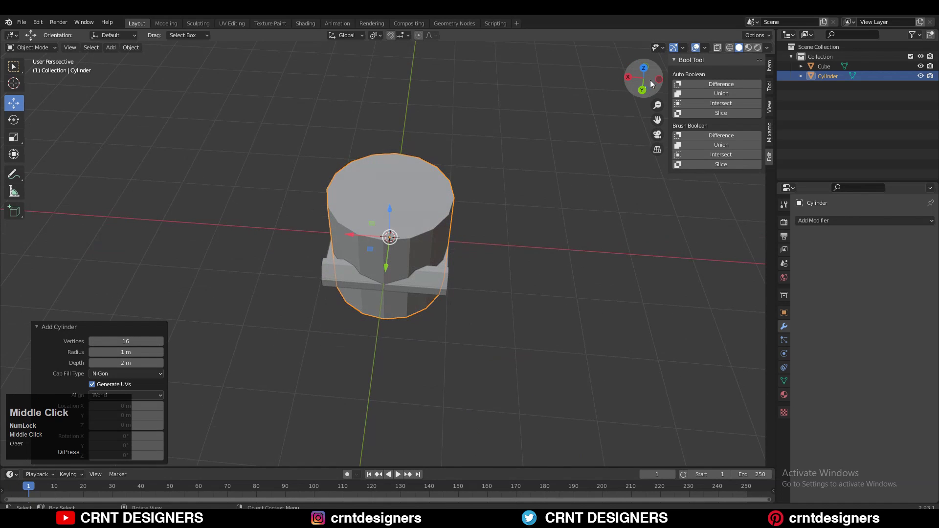
left_click(651, 84)
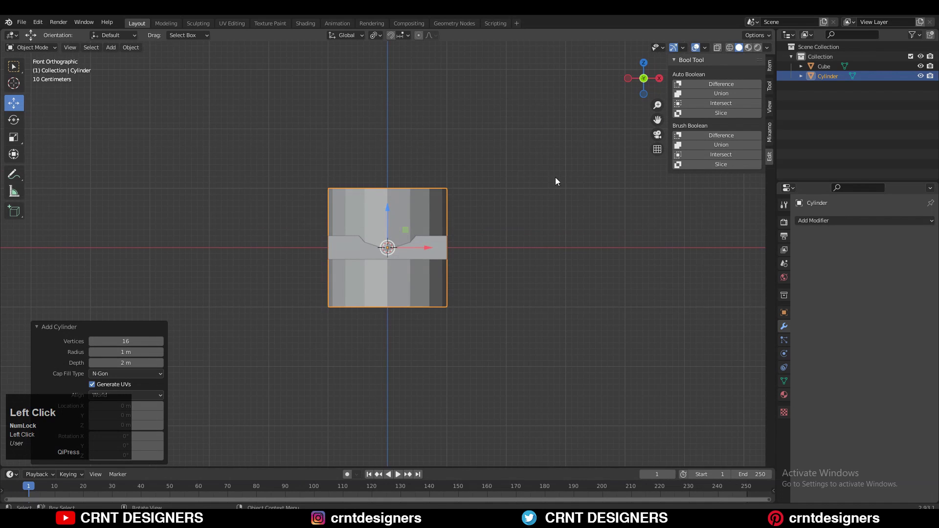
key("s")
left_click(441, 204)
middle_click_drag(441, 203, 413, 283)
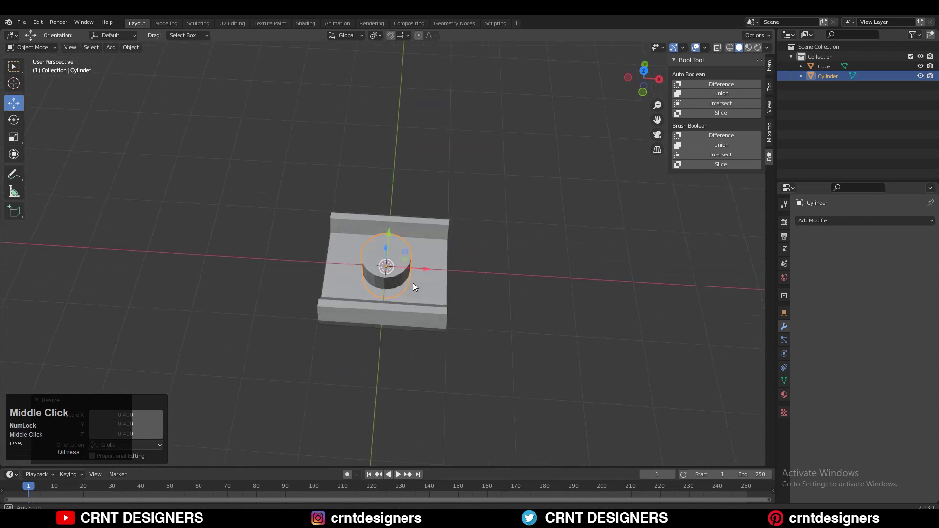
left_click(645, 72)
key("s")
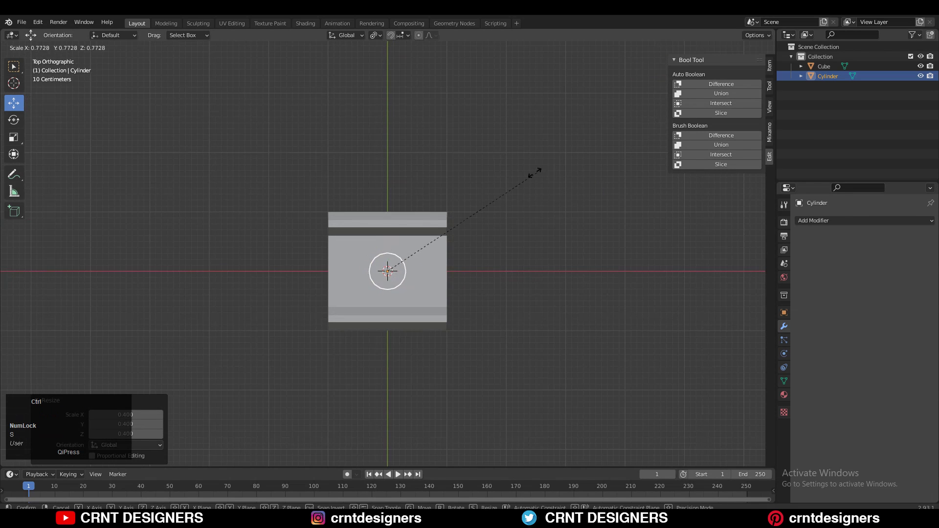
left_click(503, 179)
Rotate the cylinder 90° in the side view and stretch it along Y to more than ten times its length.
left_click(624, 89)
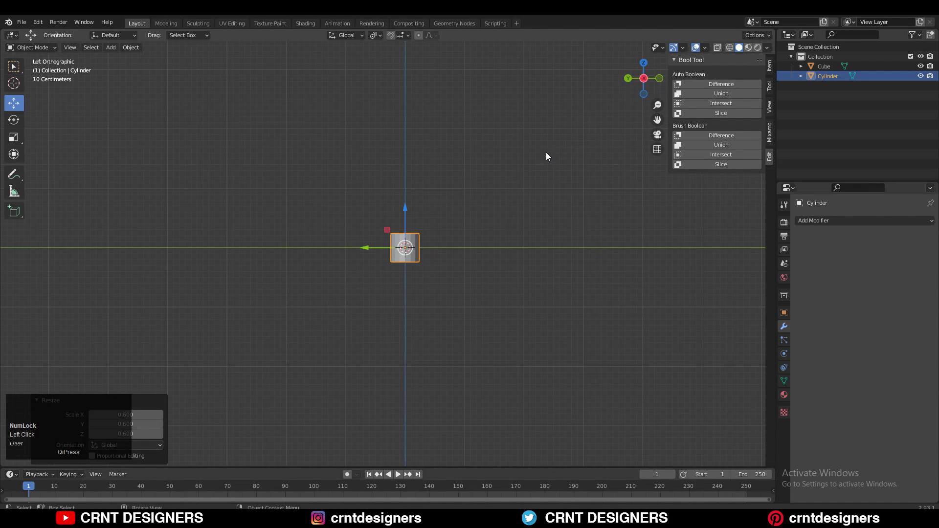
key("r")
left_click(483, 330)
key("s")
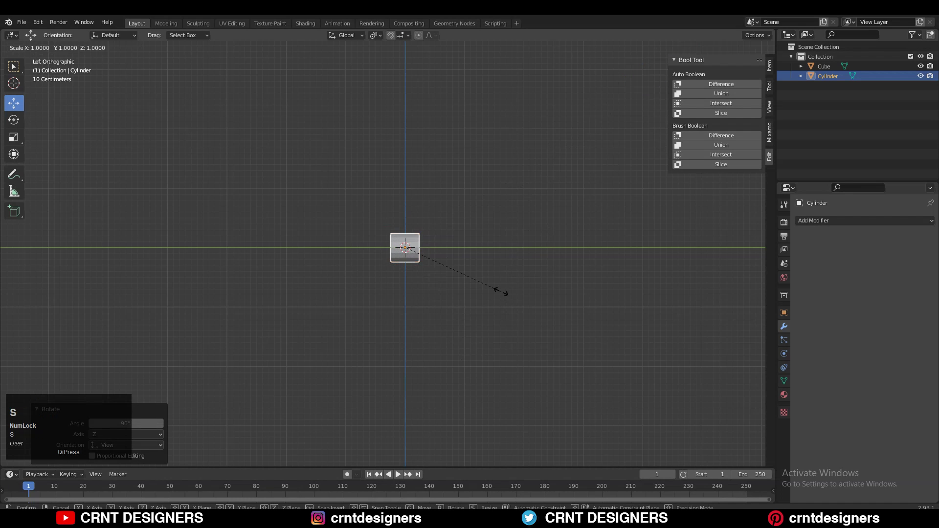
key("y")
left_click(732, 266)
Scale the long cylinder down uniformly by 0.7.
middle_click_drag(671, 207, 564, 226)
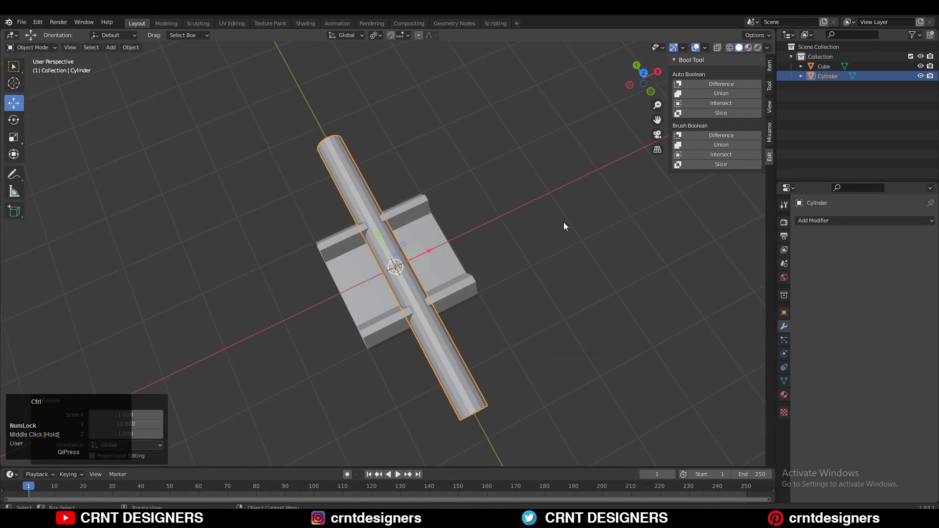
left_click(642, 73)
key("s")
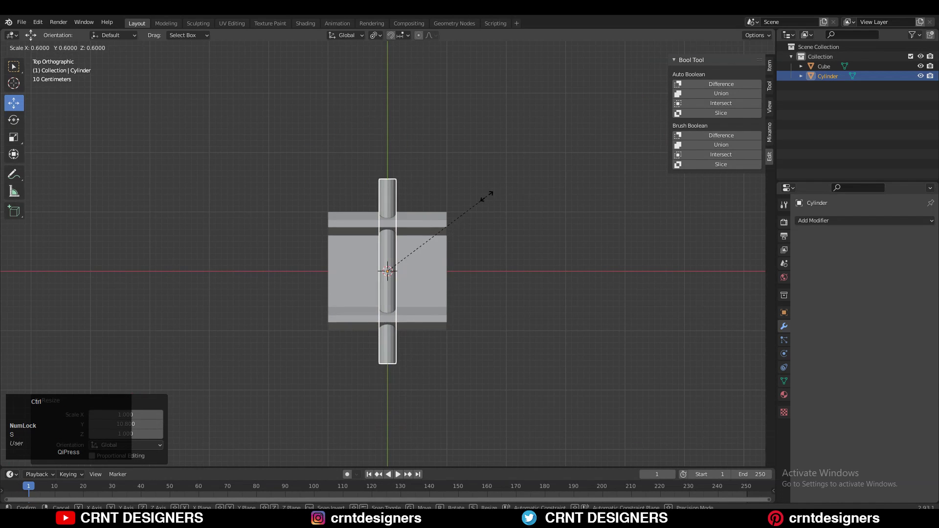
left_click(494, 198)
Raise the cylinder 0.2 m along Z so that it sits higher across the base's side rails.
middle_click_drag(433, 233, 537, 141)
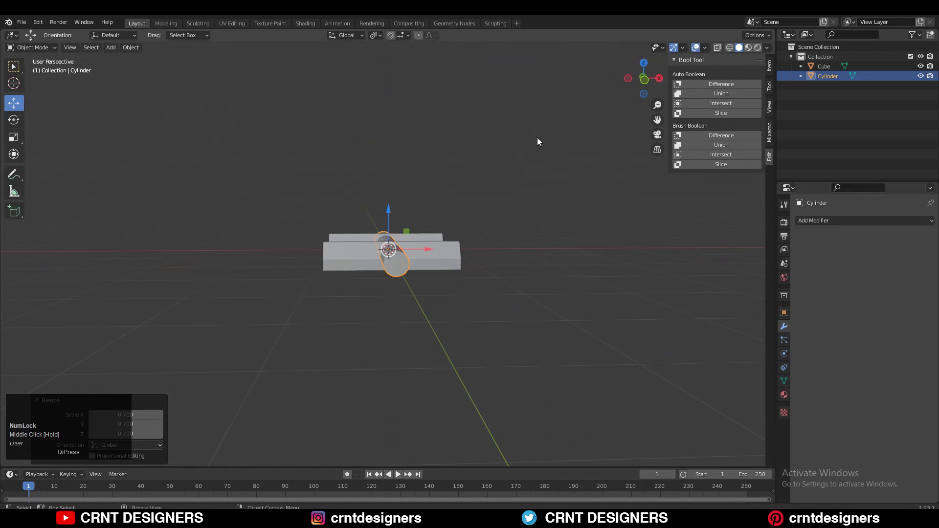
left_click(643, 89)
scroll(519, 196, "up", 3)
left_click_drag(389, 198, 387, 163)
middle_click_drag(357, 207, 388, 207)
middle_click_drag(402, 172, 363, 272, "shift")
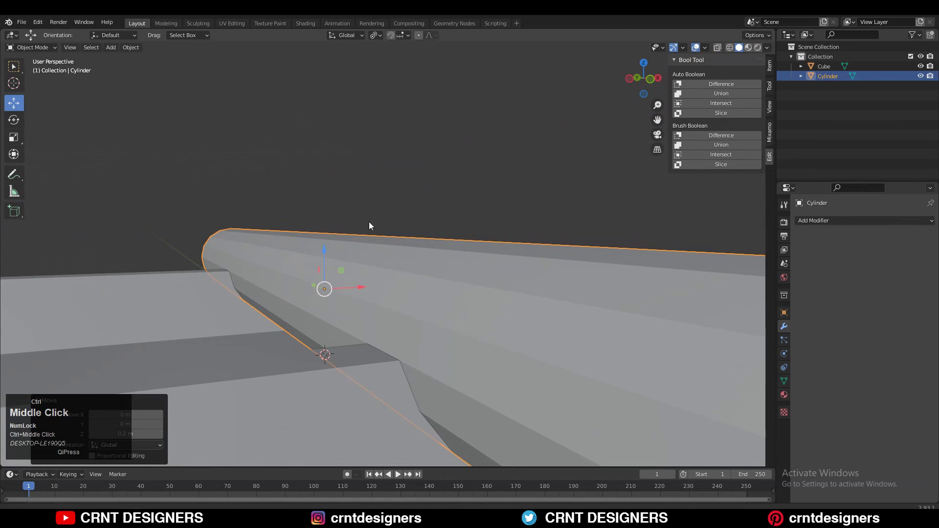
middle_click_drag(369, 221, 538, 265, "ctrl")
left_click(403, 265)
left_click(402, 264)
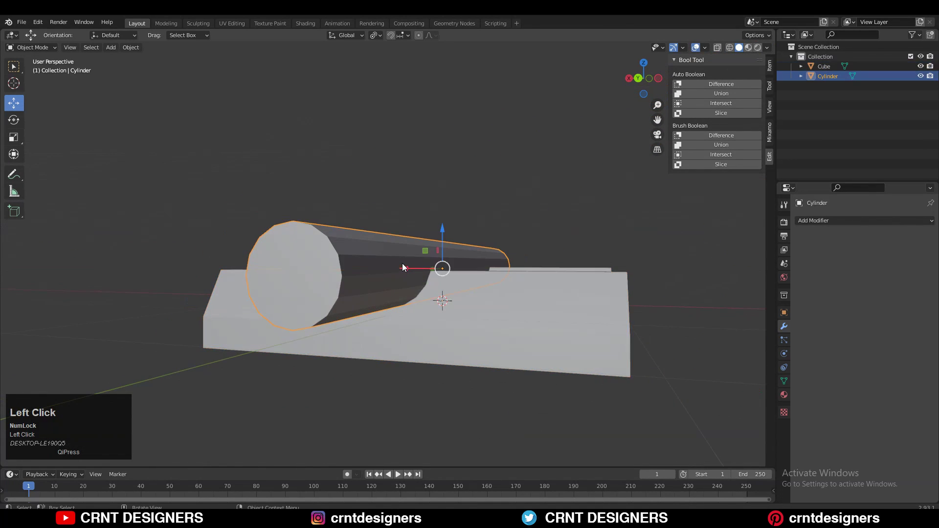
Subtract the long cylinder from the base with a brush Boolean Difference to cut round notches through both rails.
left_click(455, 279, "shift")
left_click(728, 136)
mouse_move(472, 160)
middle_mouse_down()
mouse_move(475, 224)
mouse_move(536, 180)
mouse_move(471, 267)
mouse_move(469, 224)
mouse_move(444, 274)
mouse_move(621, 66)
middle_mouse_up()
left_click(644, 68)
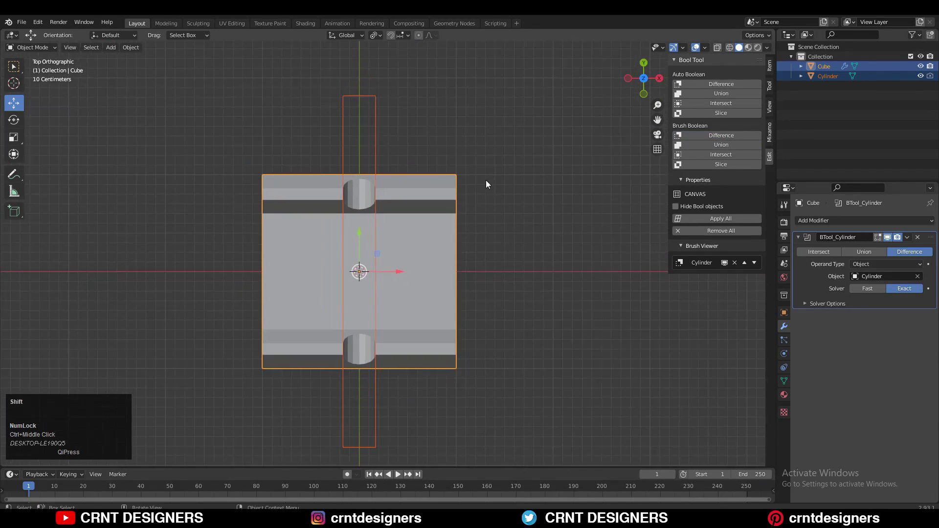
Duplicate the cutting cylinder in place and move the copy -0.4 m along X.
middle_click_drag(486, 180, 422, 157, "shift")
left_click(419, 136)
key("shift+d")
right_click(415, 223)
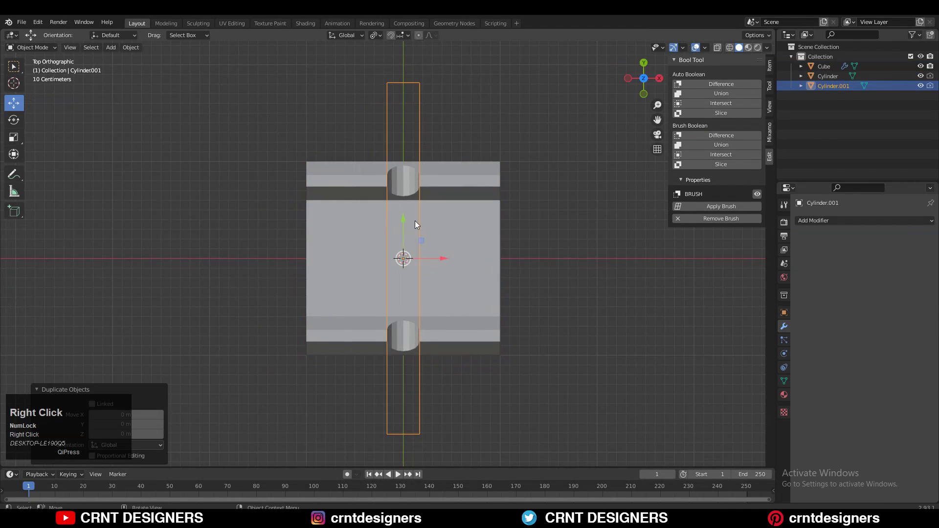
left_click_drag(446, 258, 403, 258, "ctrl")
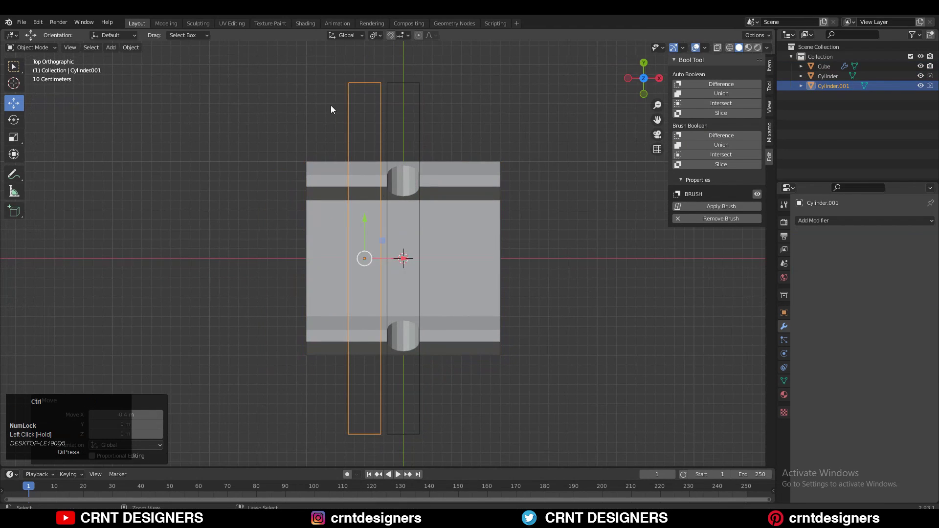
Select all vertices at the base's -X end with X-ray enabled and move them inward along X.
middle_click_drag(357, 251, 357, 183, "ctrl")
middle_click_drag(387, 142, 397, 184, "ctrl")
middle_click_drag(404, 218, 418, 248, "ctrl")
left_click(318, 175)
key("Tab")
middle_click_drag(318, 175, 410, 158, "ctrl")
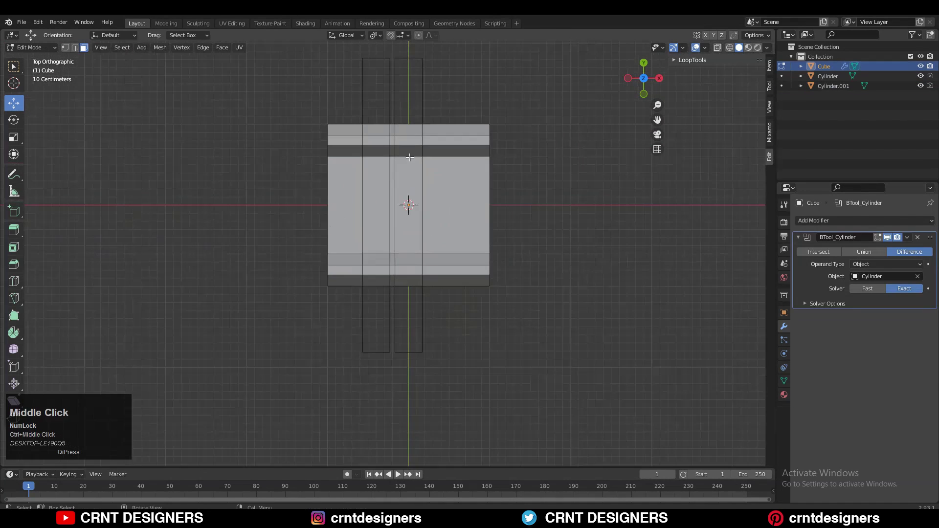
left_click(717, 48)
left_click_drag(304, 92, 348, 320)
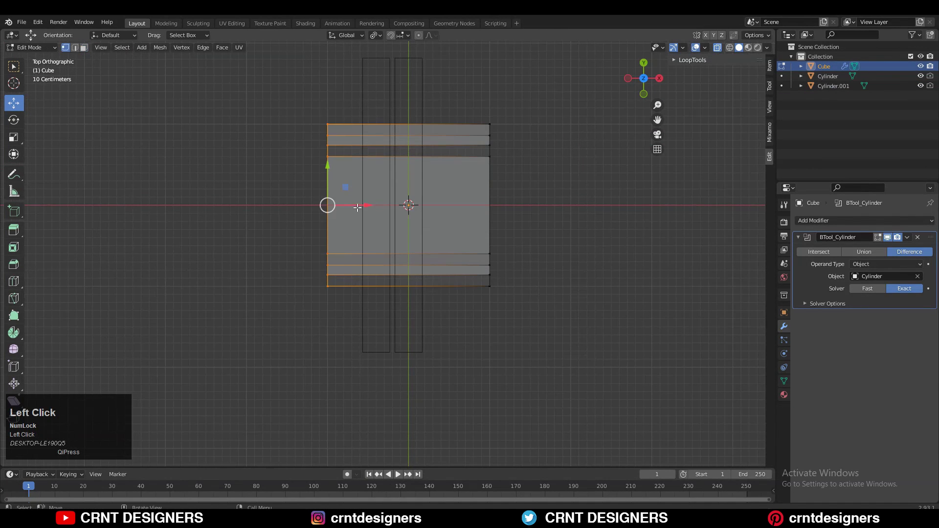
left_click_drag(357, 206, 391, 208, "ctrl")
Shift the base's -X end vertices further inward along X by about 0.03 m and then about 0.34 m.
middle_click_drag(391, 253, 376, 181, "ctrl")
left_click_drag(379, 182, 382, 182)
middle_click_drag(382, 182, 365, 156, "shift")
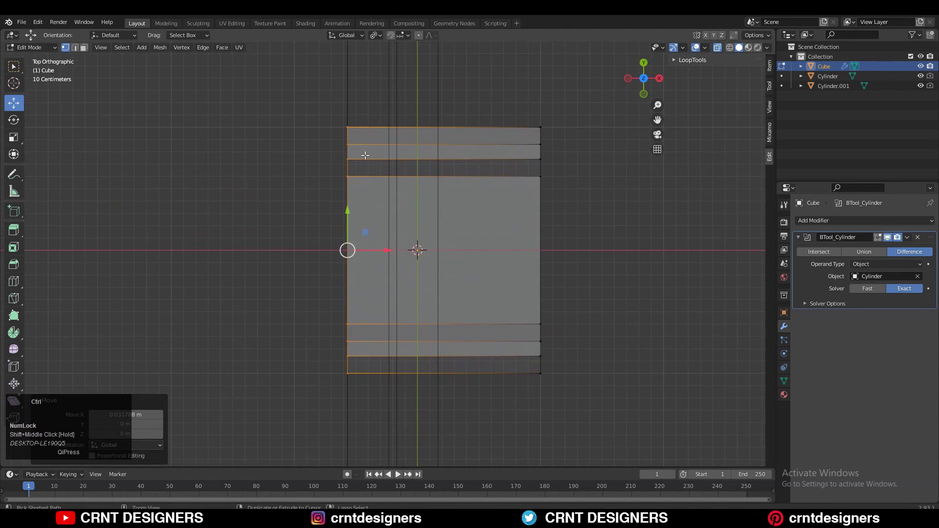
left_click_drag(387, 250, 433, 252)
middle_click_drag(426, 239, 457, 198, "ctrl")
left_click(717, 48)
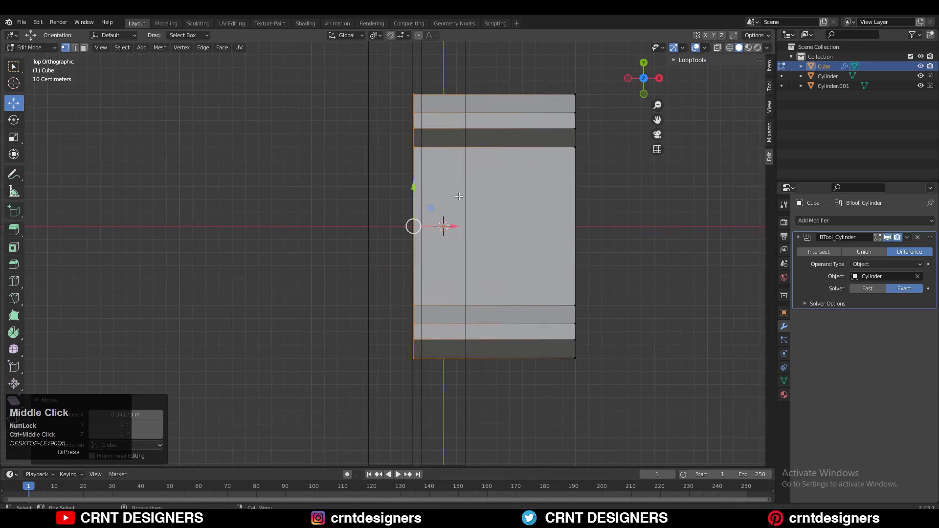
Extrude the base's -X end outward along X and delete the outer end faces.
key("e")
right_click(454, 220)
left_click_drag(454, 221, 406, 231)
middle_click_drag(407, 231, 607, 85)
left_click(385, 187, "alt")
key("3")
left_click(372, 118, "alt")
key("x")
left_click(372, 162)
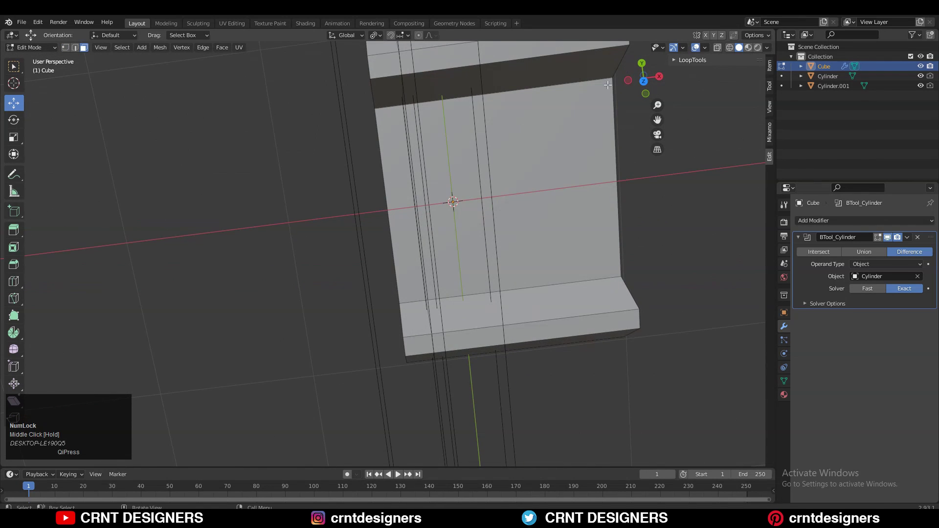
Apply the base's Boolean Difference modifier in Object Mode.
left_click(641, 81)
key("Tab")
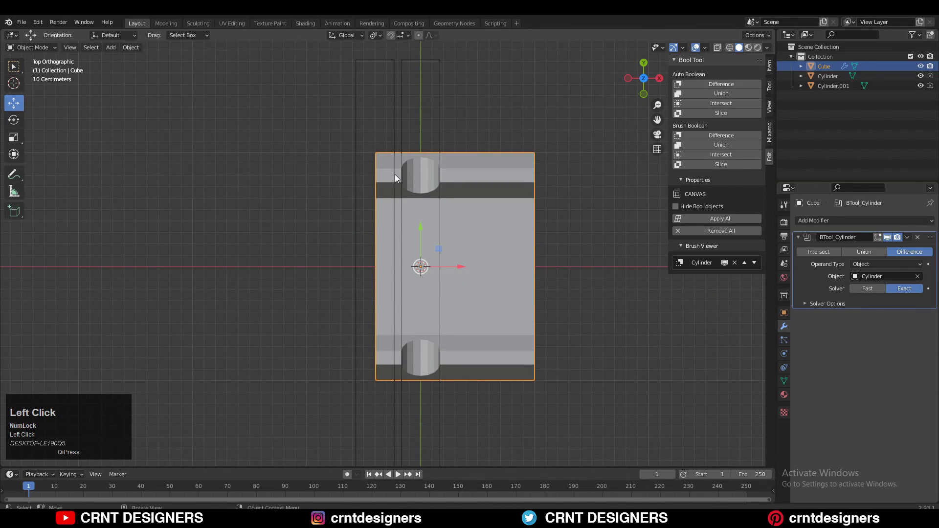
middle_click(433, 214)
key("Tab")
key("a")
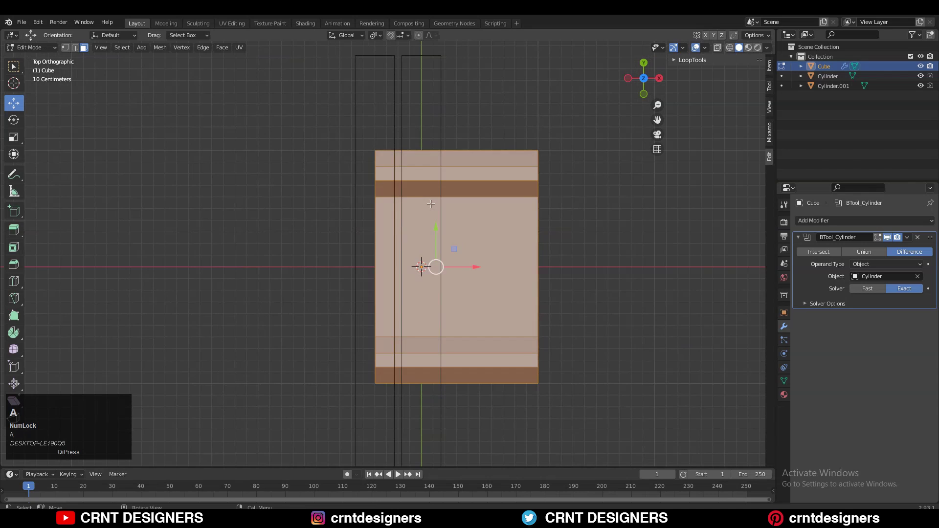
key("Tab")
left_click(908, 237)
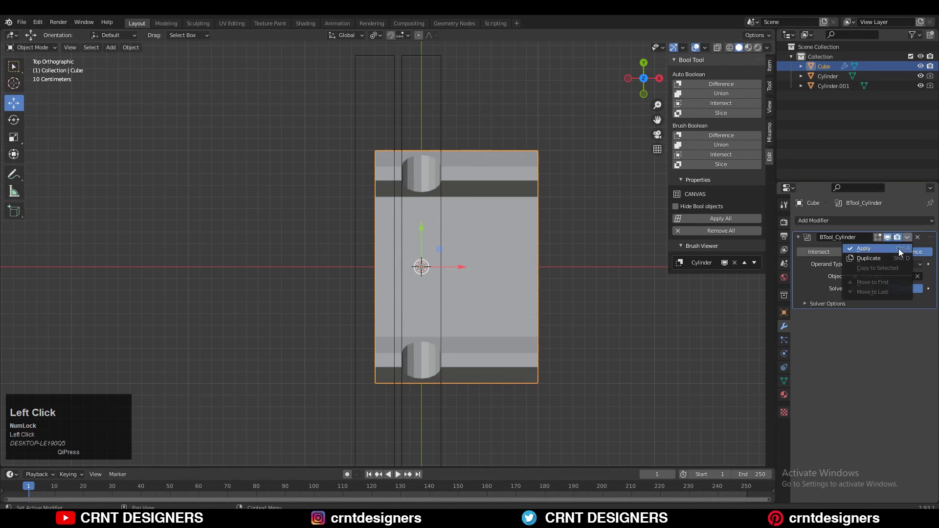
left_click(899, 248)
Symmetrize the entire base mesh from -X to +X.
key("Tab")
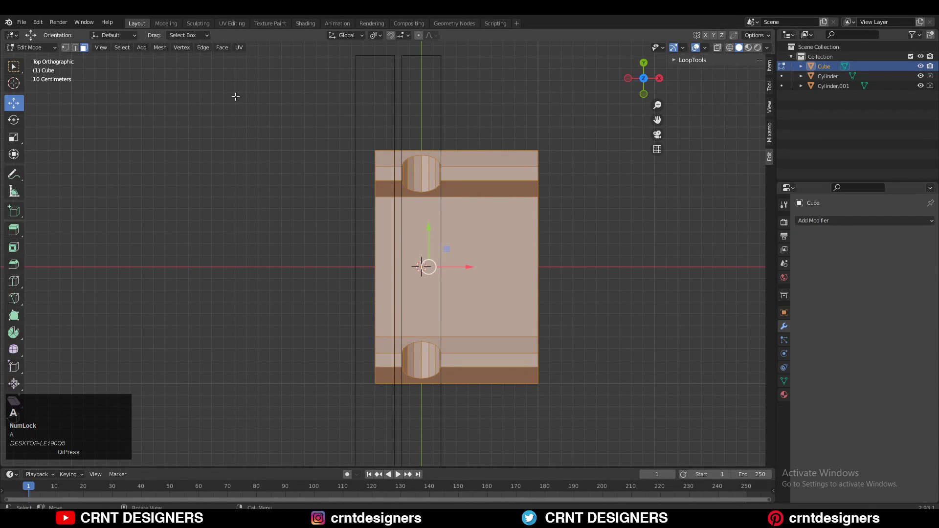
left_click(160, 48)
left_click(206, 182)
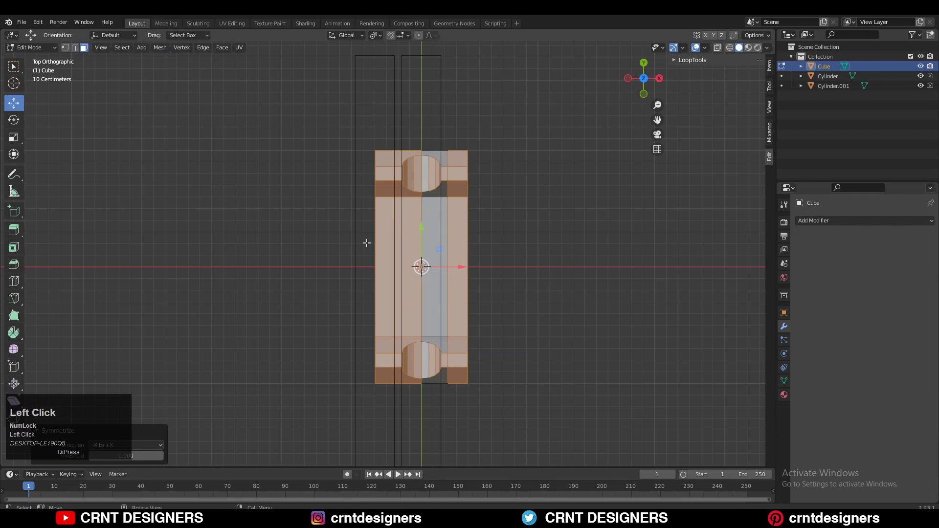
left_click(498, 219)
key("Tab")
Hide both cylinders and reopen the base mesh for editing.
left_click_drag(457, 95, 392, 123)
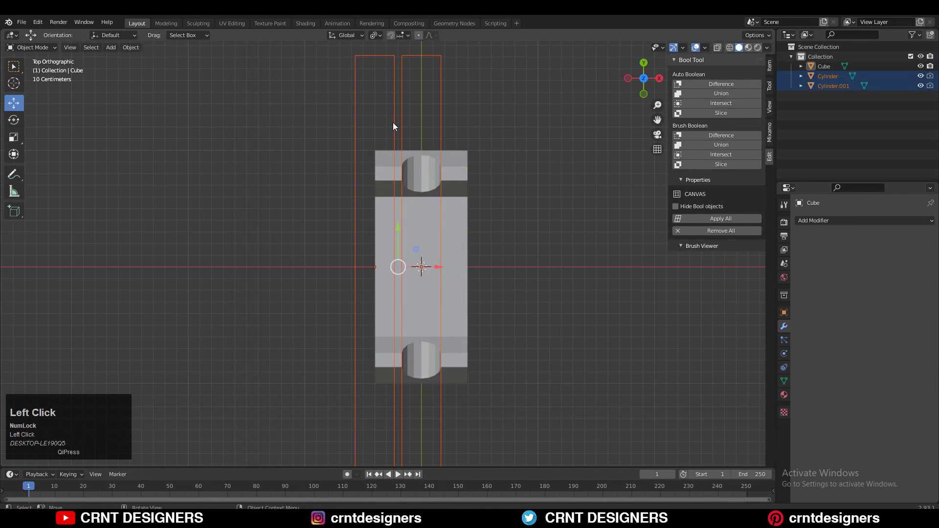
key("h")
left_click(446, 168)
key("Tab")
middle_click_drag(447, 169, 417, 231)
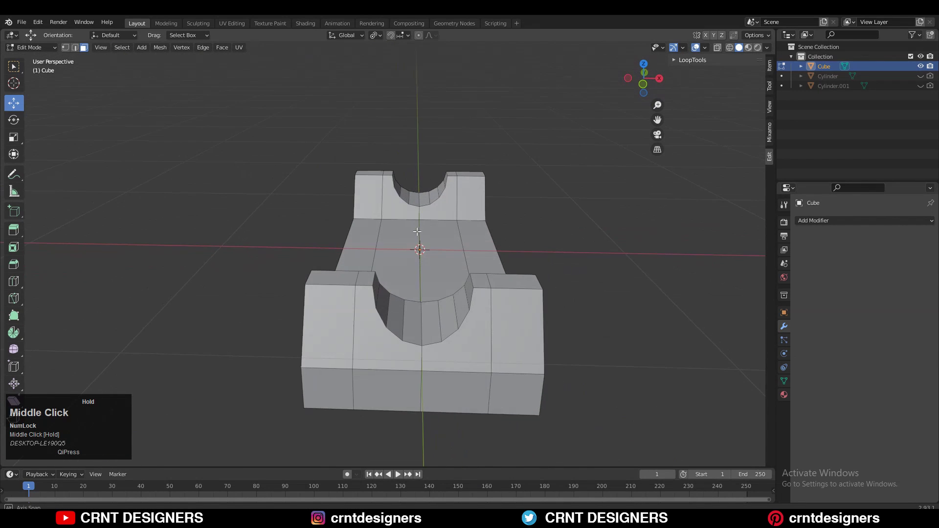
middle_click_drag(541, 316, 517, 302)
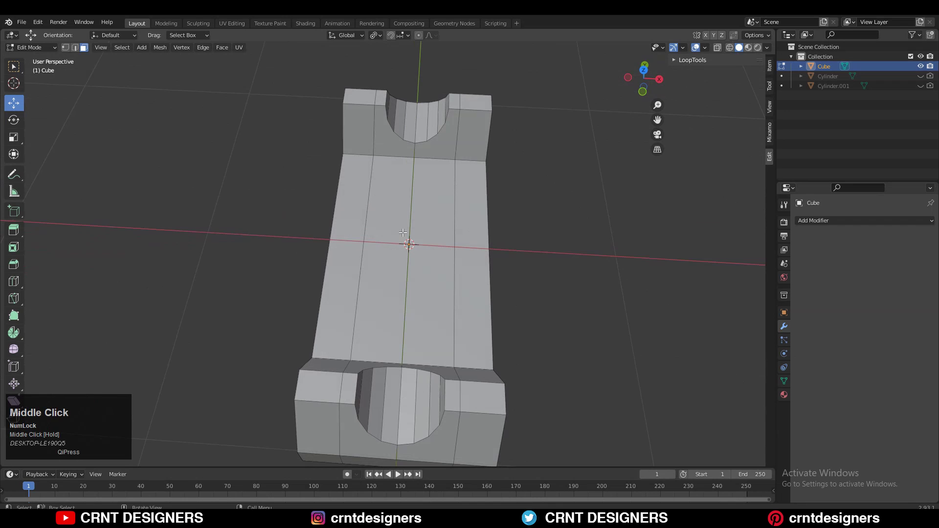
Add a centred loop cut across the narrow top face on each side of the -Y rail's notch.
key("2")
left_click(381, 244, "alt")
middle_click_drag(381, 245, 388, 250)
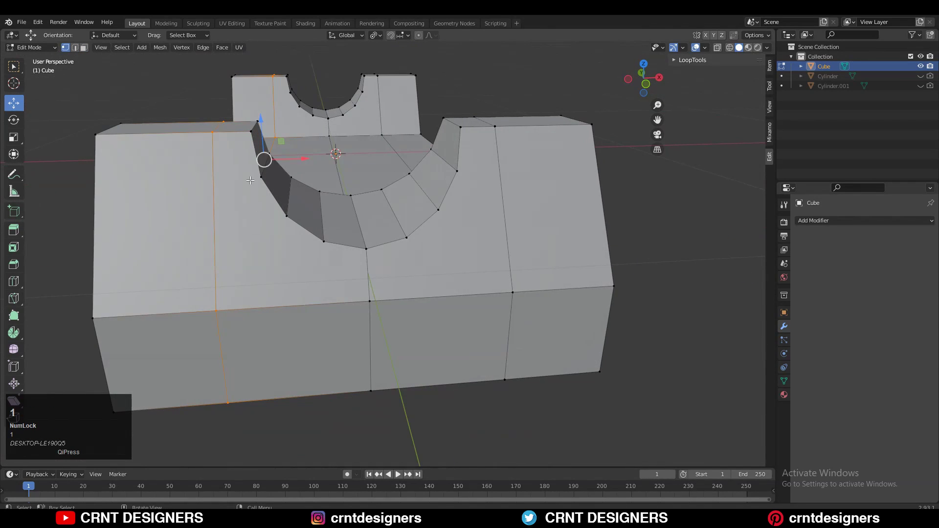
middle_click_drag(250, 181, 251, 189)
key("ctrl+r")
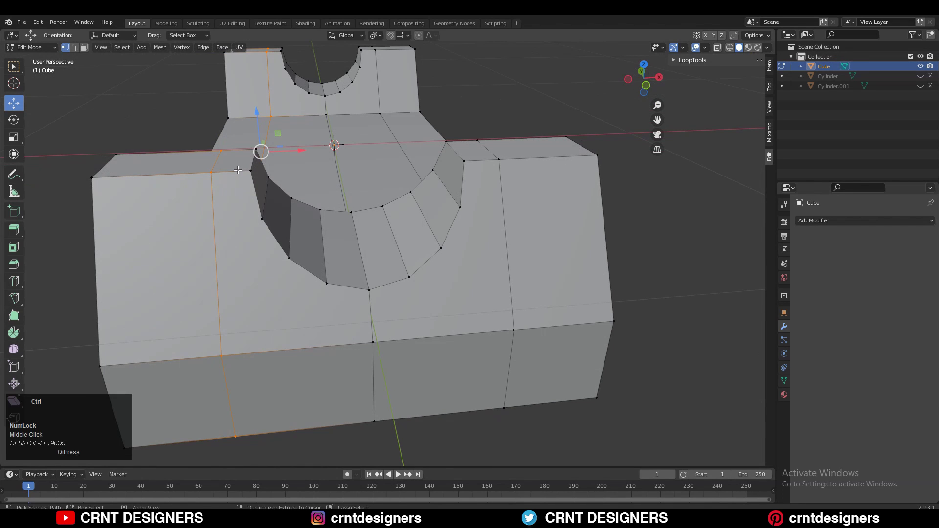
left_click(246, 168)
right_click(246, 169)
key("ctrl+r")
left_click(476, 157)
right_click(476, 157)
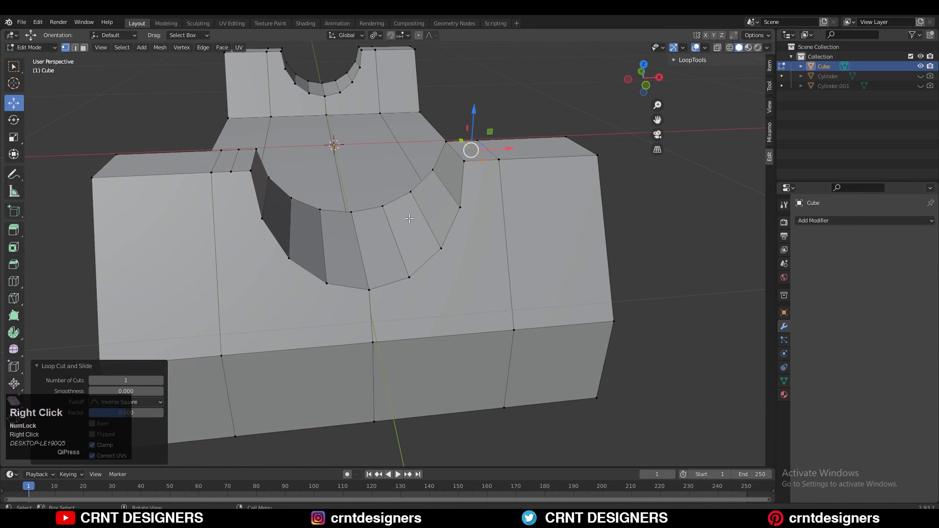
Slide the new edge on the notch's -X side along the rail top, closer to the notch rim.
middle_click_drag(411, 218, 348, 241)
key("3")
left_click(230, 178, "alt")
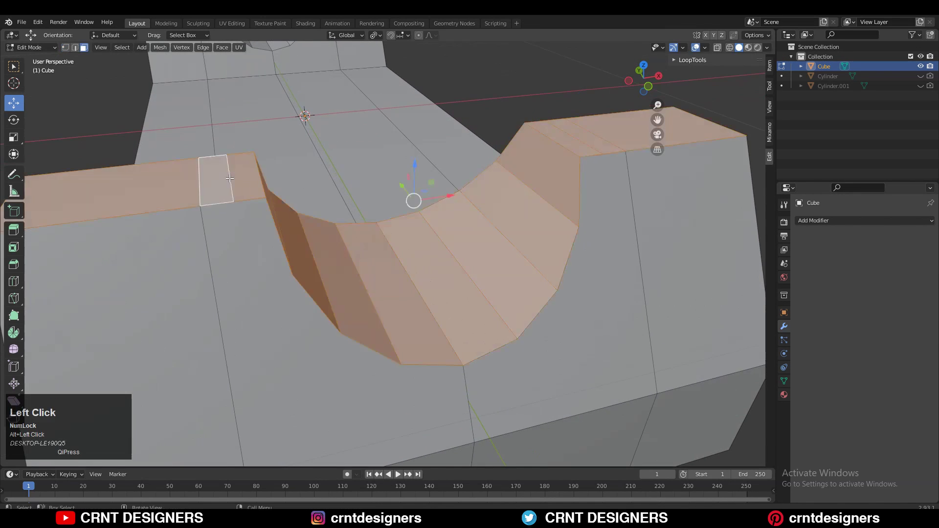
key("2")
left_click(231, 174)
key("g")
key("g")
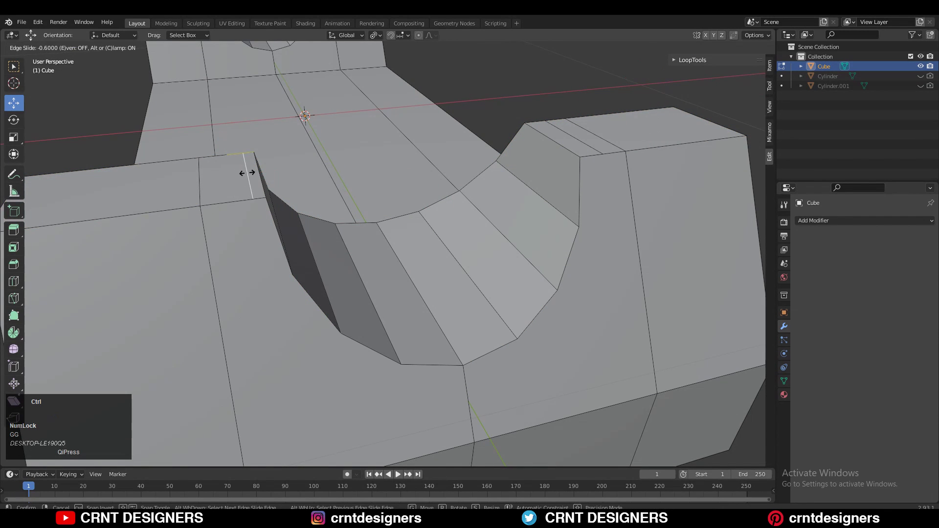
left_click(244, 170)
Slide the matching edge on the notch's +X side toward the rim by a factor of 0.4.
middle_click_drag(245, 171, 484, 152)
left_click(545, 164)
key("g")
key("g")
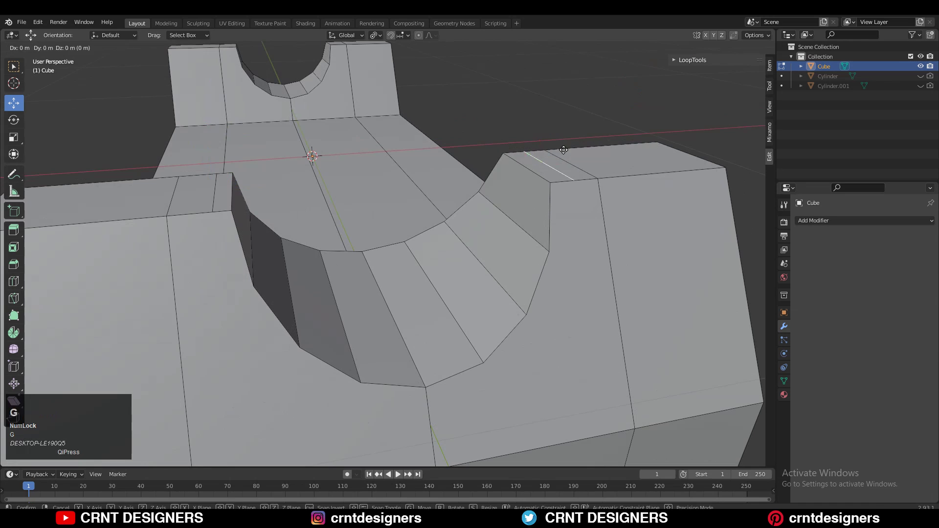
left_click(554, 148)
middle_click_drag(554, 148, 348, 212)
Knife-cut an offset outline around the notch on the rail's outer face, joining the two new top edges.
left_click(14, 299)
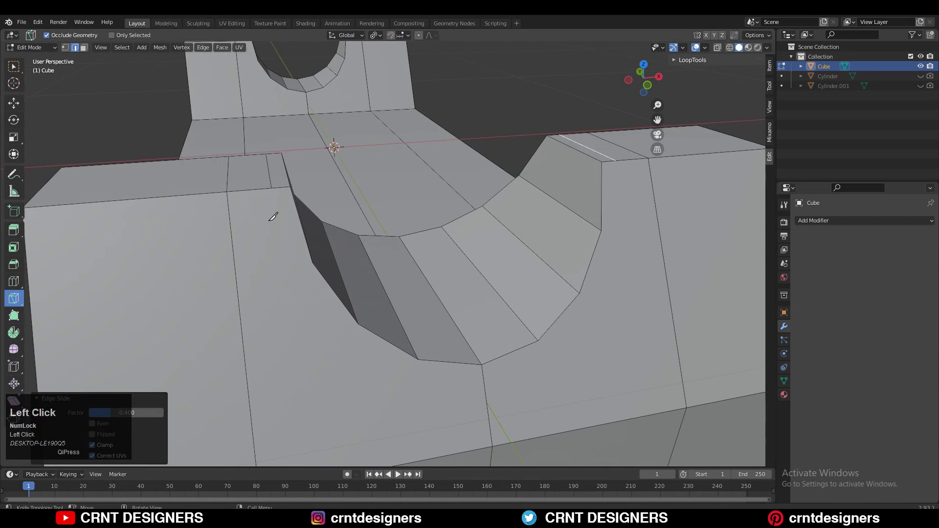
key("1")
left_click(272, 187)
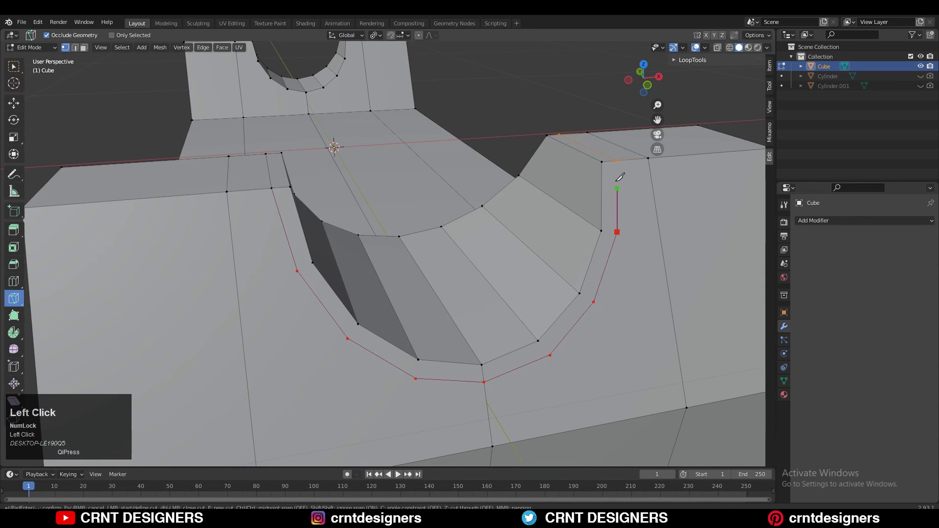
left_click(617, 161)
key("space")
Knife-cut a matching offset outline around the notch on the rail's inner face between the same top edges.
scroll(531, 229, "down", 4)
middle_click_drag(531, 229, 227, 168)
scroll(485, 242, "up", 4)
left_click(228, 169)
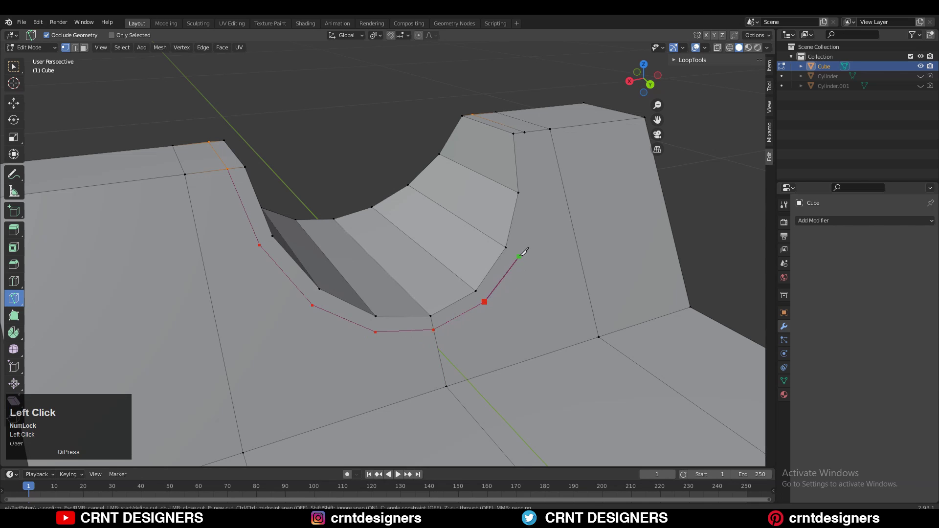
left_click(525, 132)
key("space")
middle_click_drag(527, 136, 472, 247)
scroll(471, 248, "down", 2)
key("w")
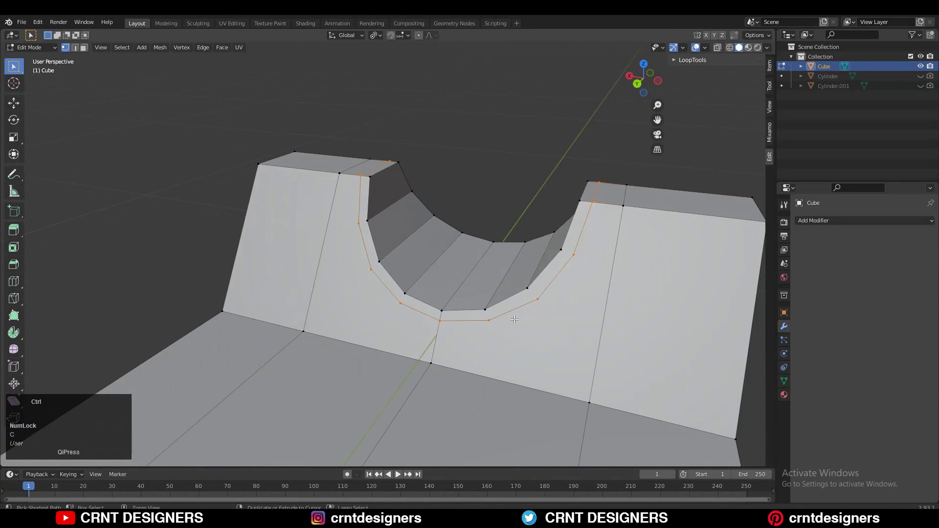
Connect the offset outline's vertices to the matching notch rim vertices on the rail's -X half.
right_click(655, 245)
middle_click_drag(556, 245, 371, 274)
middle_click_drag(372, 274, 429, 209, "shift")
left_click(366, 261)
right_click(362, 261)
left_click(362, 261)
right_click(394, 288)
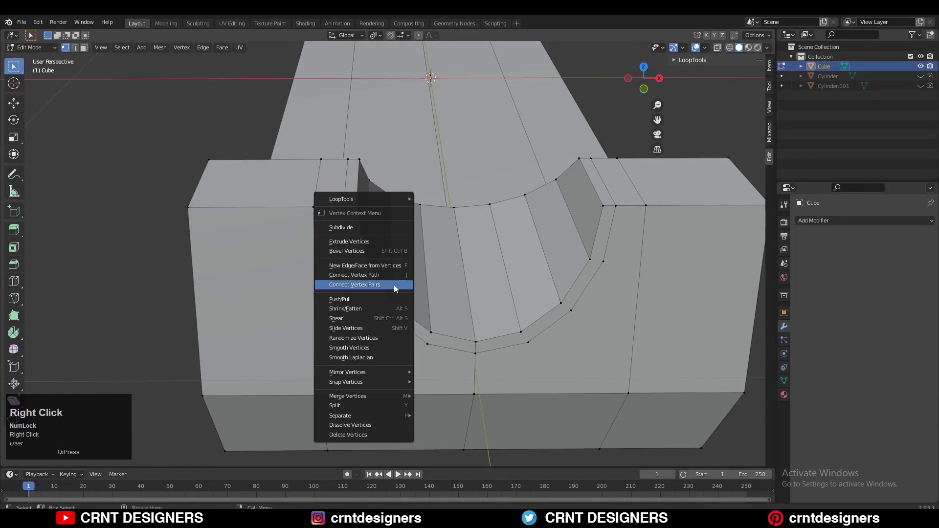
left_click(394, 288)
right_click(434, 303)
left_click(434, 304)
middle_click_drag(434, 304, 427, 188)
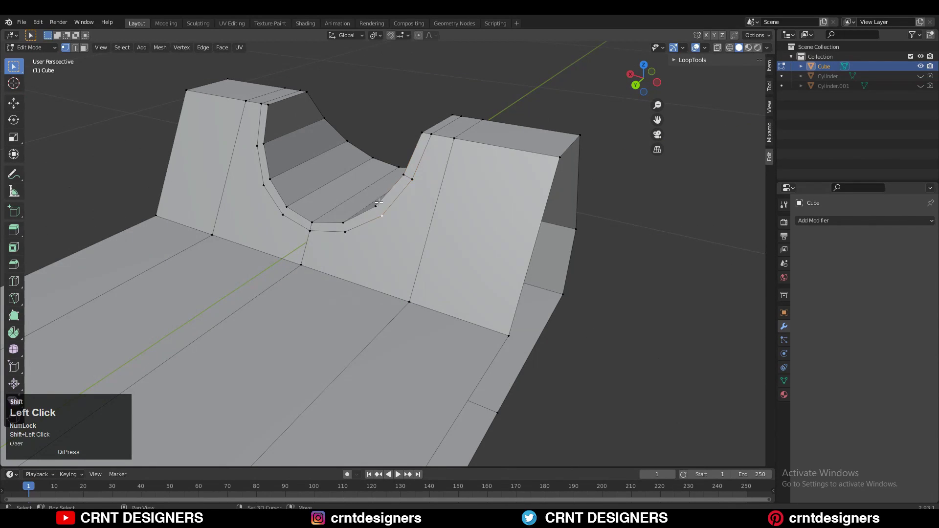
Symmetrize the whole mesh across X to mirror the connected notch edges.
key("a")
middle_click_drag(346, 222, 397, 251)
left_click(185, 184)
middle_click_drag(293, 221, 362, 215)
scroll(362, 215, "up", 2)
left_click(240, 221)
scroll(413, 195, "up", 2)
Slide the lower outline vertex on the notch's -X side along its edge on the rail's outer face.
middle_click_drag(413, 195, 430, 277, "shift")
left_click(459, 206)
left_click(405, 324)
key("g")
key("g")
left_click(434, 271)
Try to slide the outline's bottom centre vertex along its vertical edge below the notch.
left_click(473, 339)
key("g")
key("g")
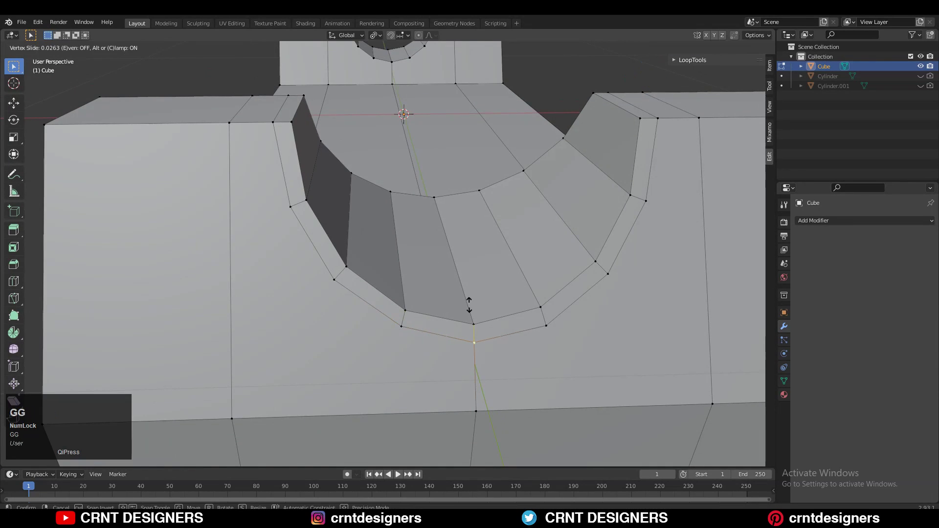
left_click(469, 308)
middle_click_drag(469, 308, 413, 230, "ctrl")
key("ctrl+z")
Symmetrize the full mesh across X again to even out the notch outline, then clear the selection.
key("a")
left_click(160, 47)
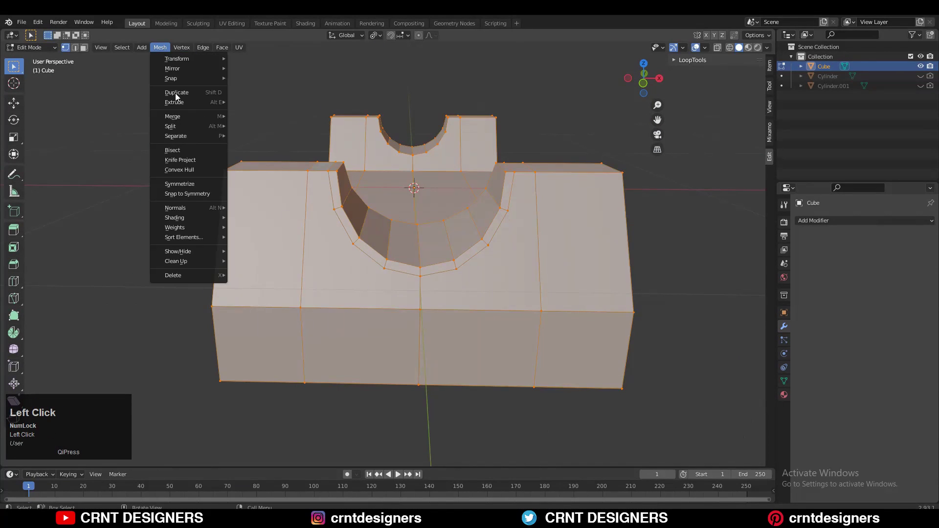
left_click(185, 184)
key("alt+a")
middle_click_drag(184, 184, 469, 303, "ctrl")
Symmetrize the whole mesh from -Y to +Y to copy the notch outline edges to the opposite rail.
key("a")
left_click(160, 48)
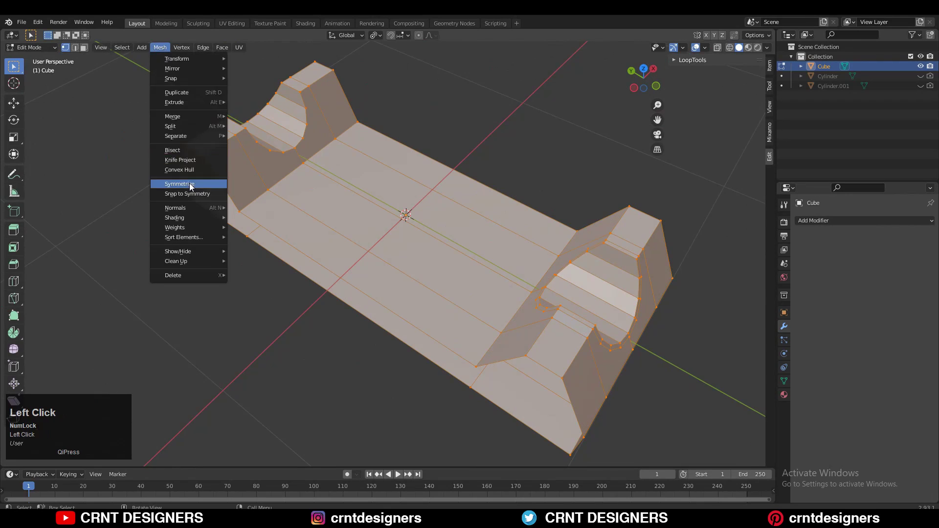
left_click(190, 184)
left_click(149, 445)
left_click(153, 421)
left_click(155, 445)
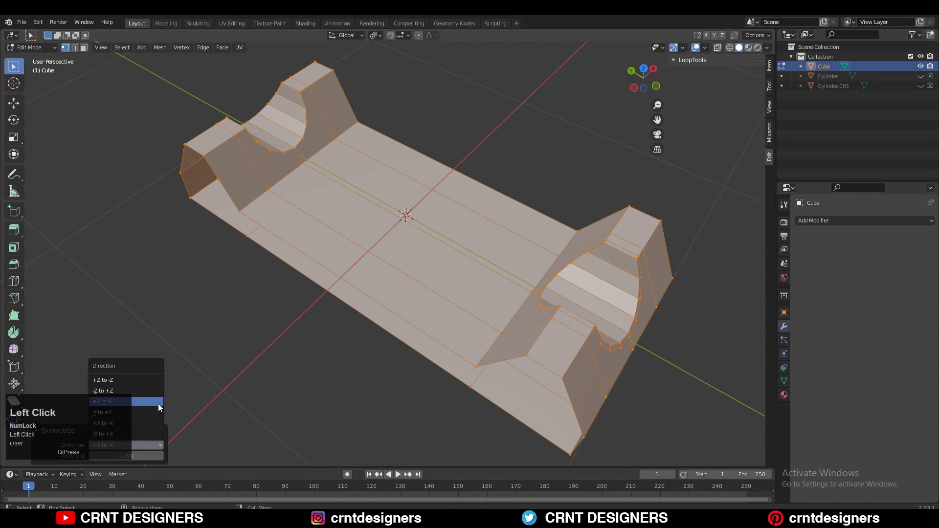
left_click(157, 399)
left_click(157, 413)
middle_click_drag(343, 274, 274, 206)
middle_click_drag(274, 205, 372, 196)
key("ctrl+z")
key("ctrl+z")
In top view, add three lengthwise loop cuts to the base floor between the centre line and the nearest line on the -X side.
middle_click_drag(469, 147, 440, 122, "shift")
middle_click_drag(440, 122, 427, 156)
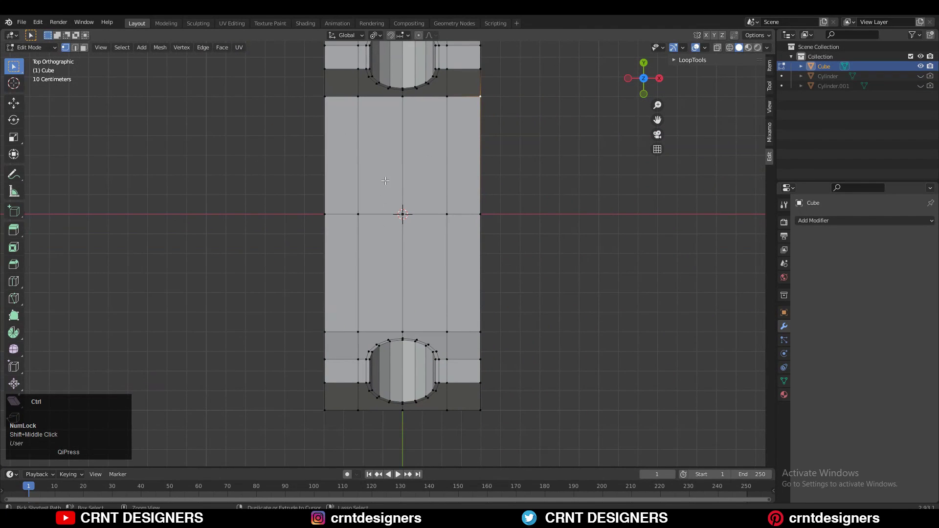
left_click(397, 216)
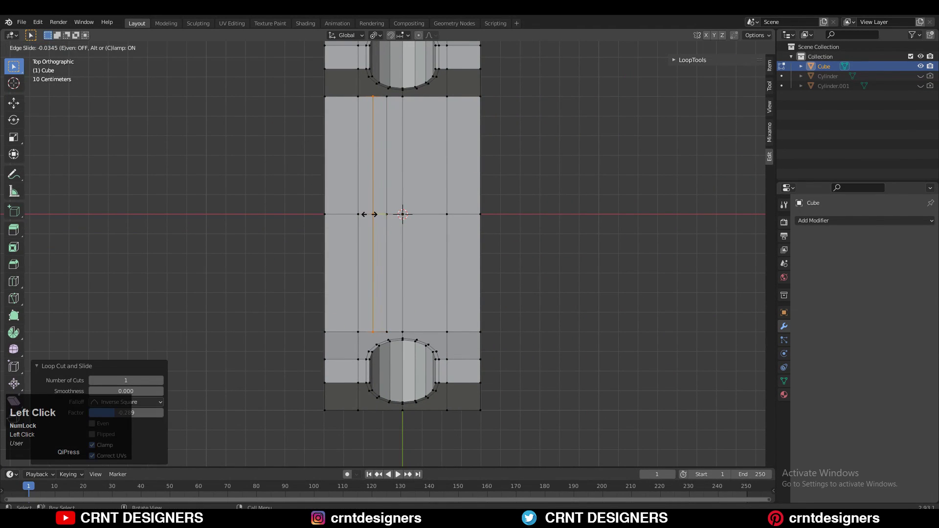
middle_click_drag(370, 215, 370, 245, "ctrl")
middle_click_drag(369, 258, 380, 192, "shift")
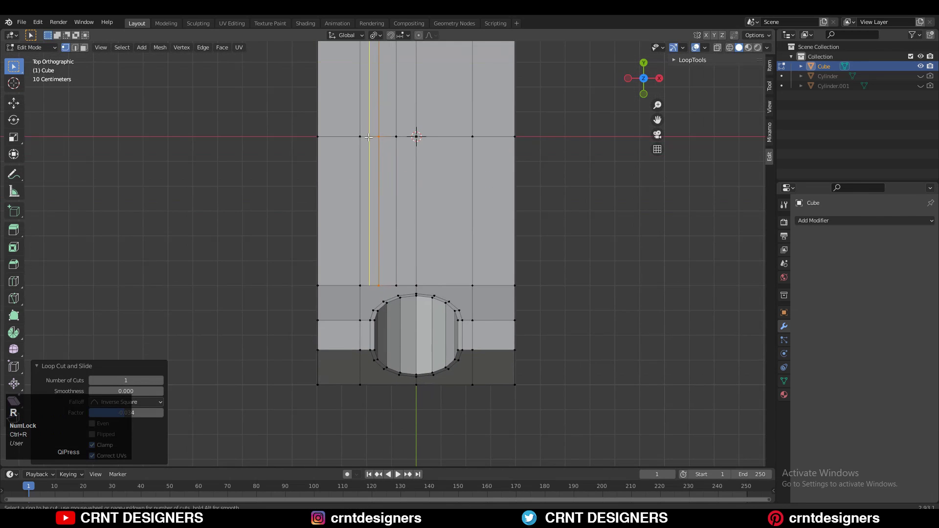
scroll(377, 149, "up", 2)
Slide the new lengthwise loops on the -X side of the floor to even out their spacing.
key("2")
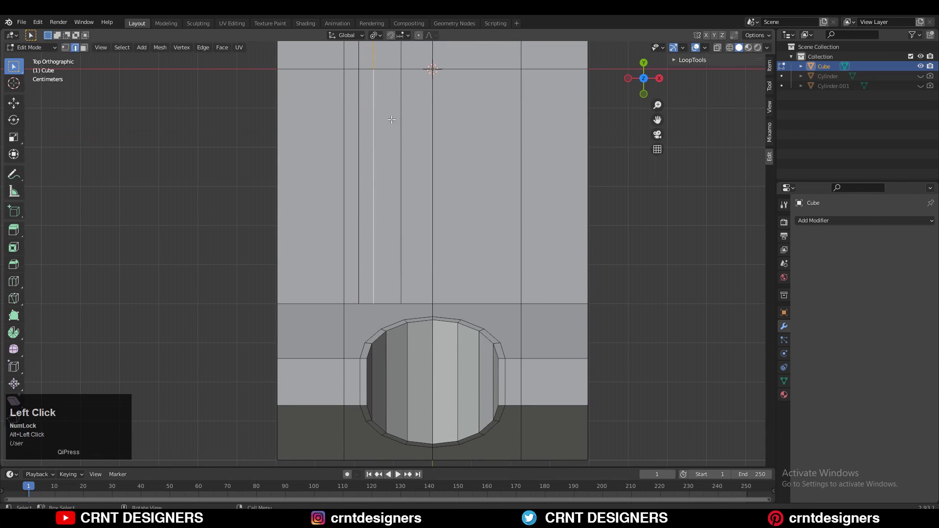
left_click(395, 122)
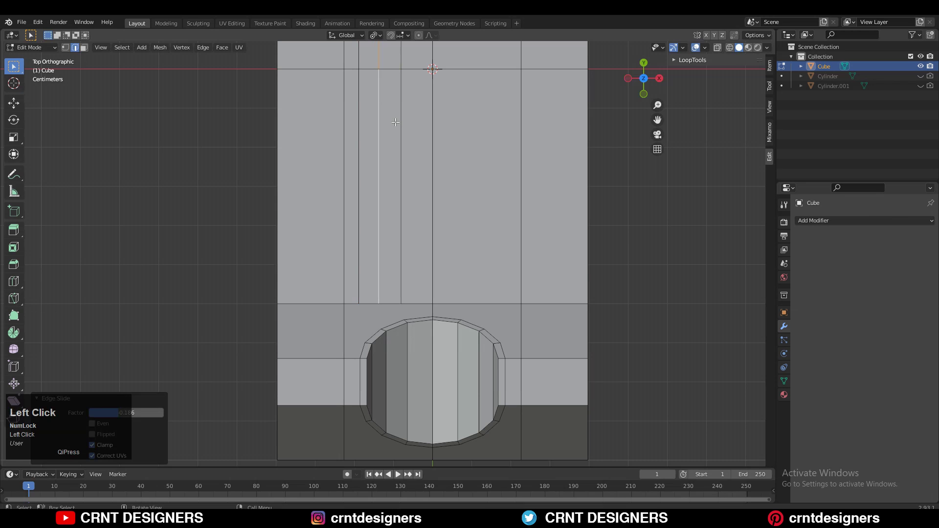
left_click(361, 132, "alt")
left_click(363, 119)
Connect the new floor-edge vertices to the matching notch outline vertices on the -Y rail's inner face.
middle_click_drag(363, 120, 397, 200)
key("1")
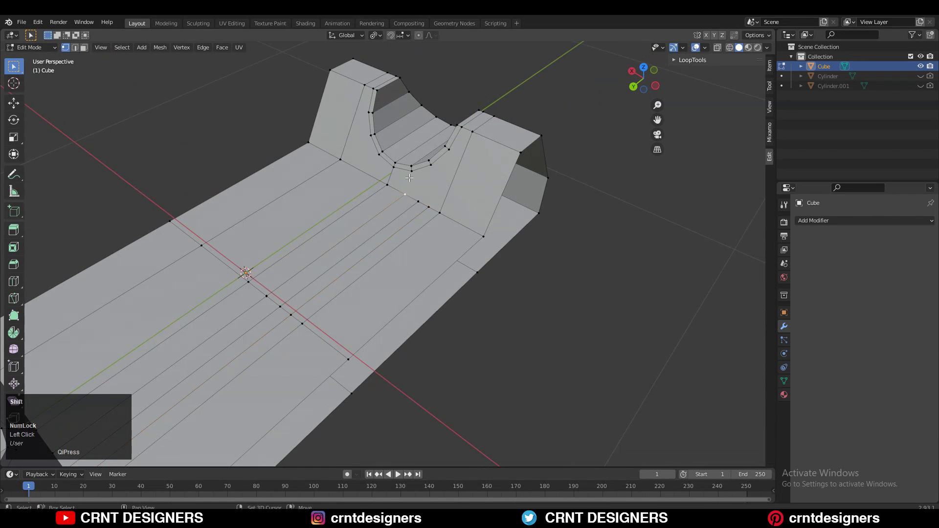
left_click(409, 178, "shift")
right_click(409, 178)
left_click(410, 179)
left_click(430, 167, "shift")
right_click(430, 171)
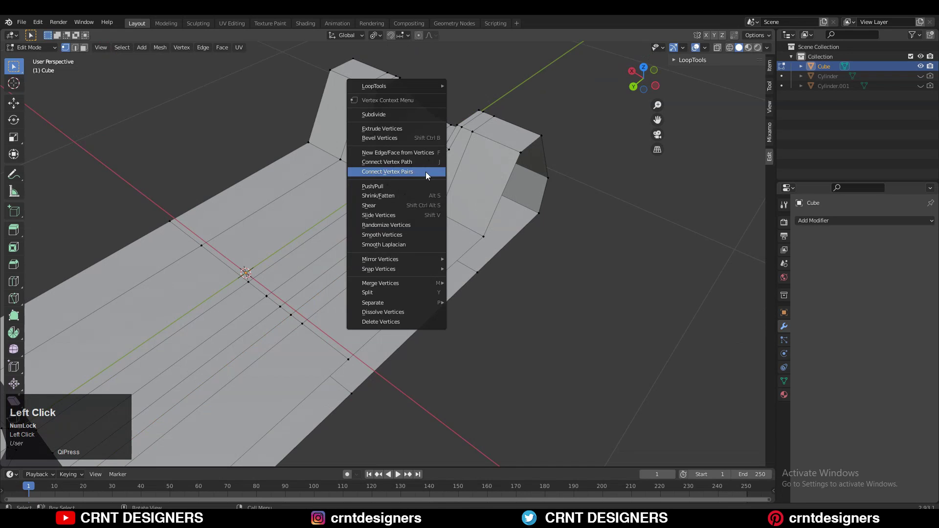
left_click(430, 174)
right_click(451, 152)
left_click(452, 154)
Cut a horizontal edge across the rail's inner face on the -X side, join it to the notch outline, and adjust its height.
middle_click_drag(452, 155, 428, 172)
key("ctrl+r")
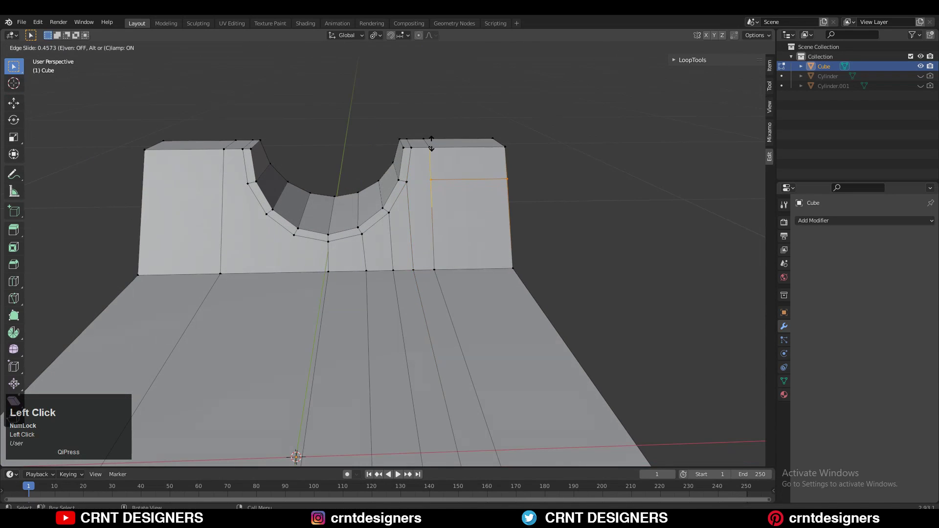
left_click(431, 143)
right_click(432, 175)
left_click(433, 174)
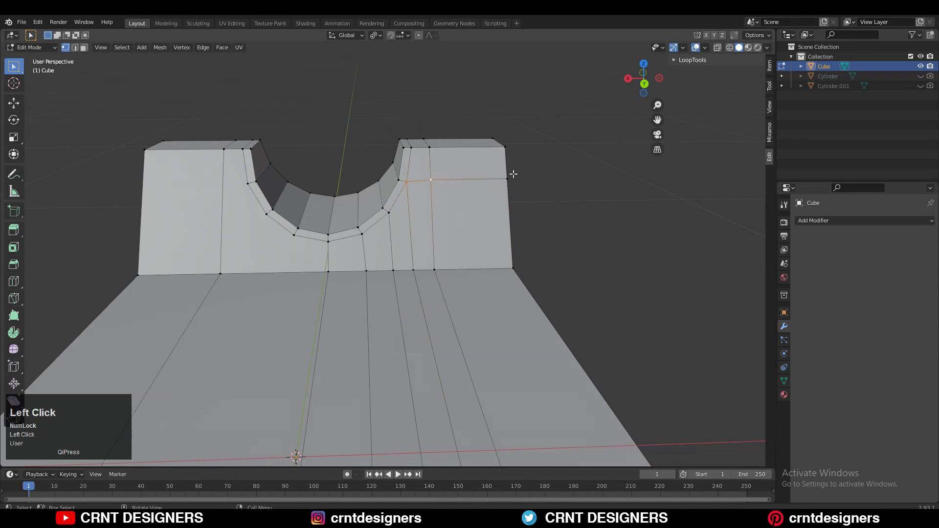
key("2")
middle_click_drag(461, 183, 477, 165)
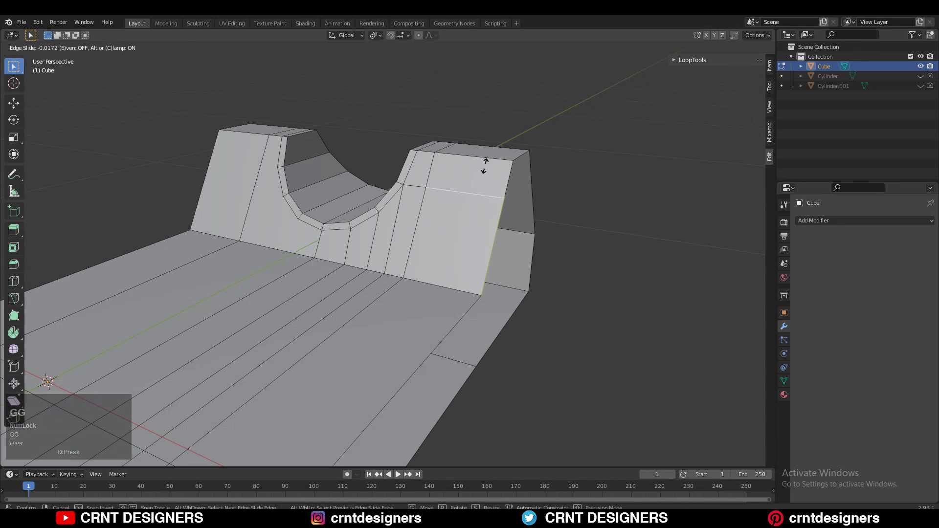
left_click(484, 166)
Symmetrize the whole mesh from -Y to +Y to copy the inner-face edges to the opposite rail.
middle_click_drag(484, 167, 262, 141)
key("a")
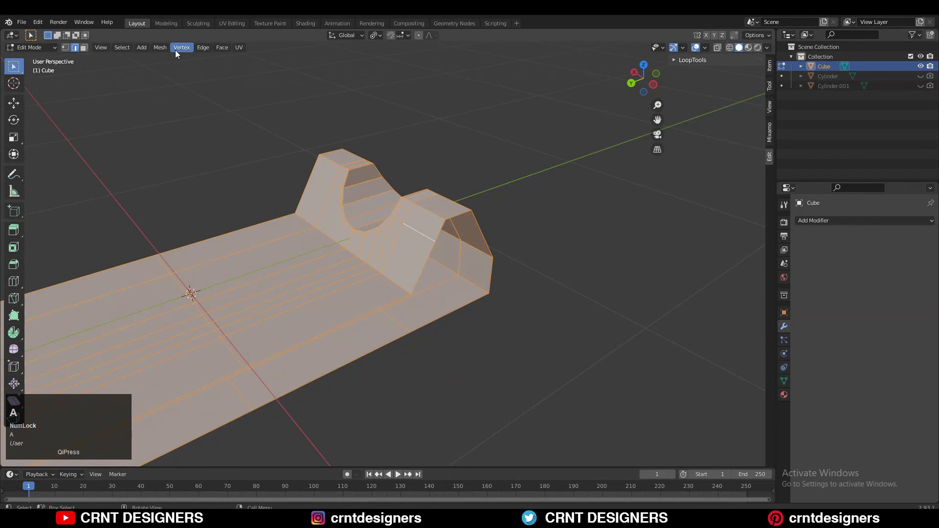
left_click(160, 48)
left_click(183, 184)
Symmetrize the whole mesh from -X to +X to copy the floor loops and inner-face edges across.
middle_click_drag(230, 182, 383, 209)
key("a")
middle_click_drag(446, 198, 449, 202)
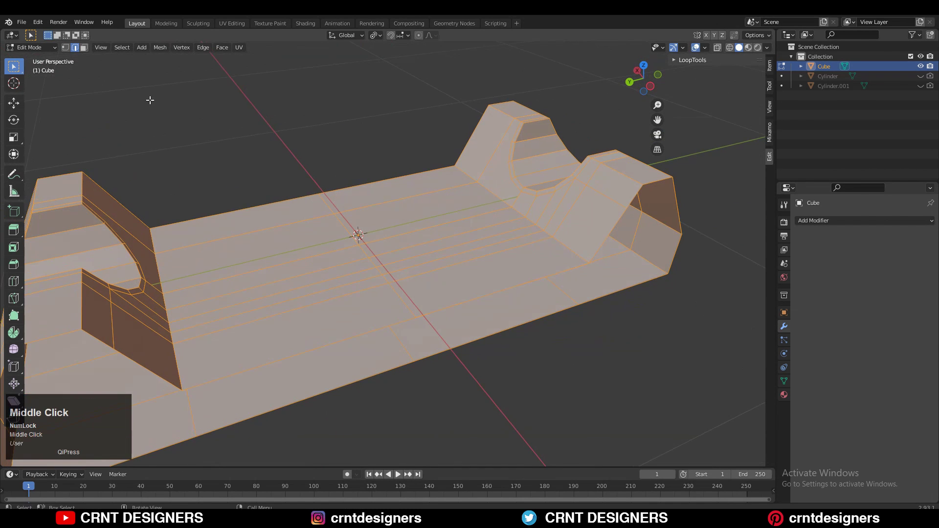
left_click(160, 47)
left_click(181, 184)
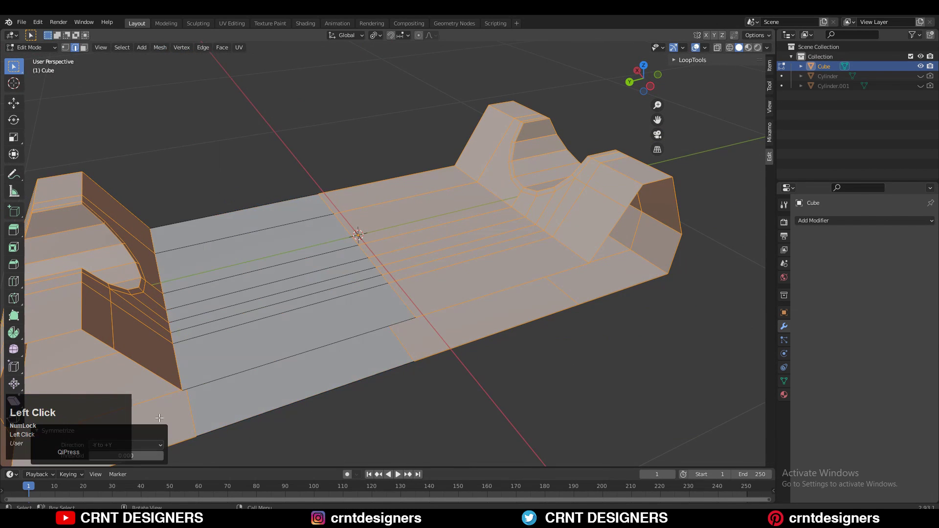
left_click(155, 435)
Add three evenly spaced vertical loop cuts to the -Y rail's lower outer face, just to the -X side of the centre line.
middle_click_drag(481, 114, 396, 292)
left_click(405, 141)
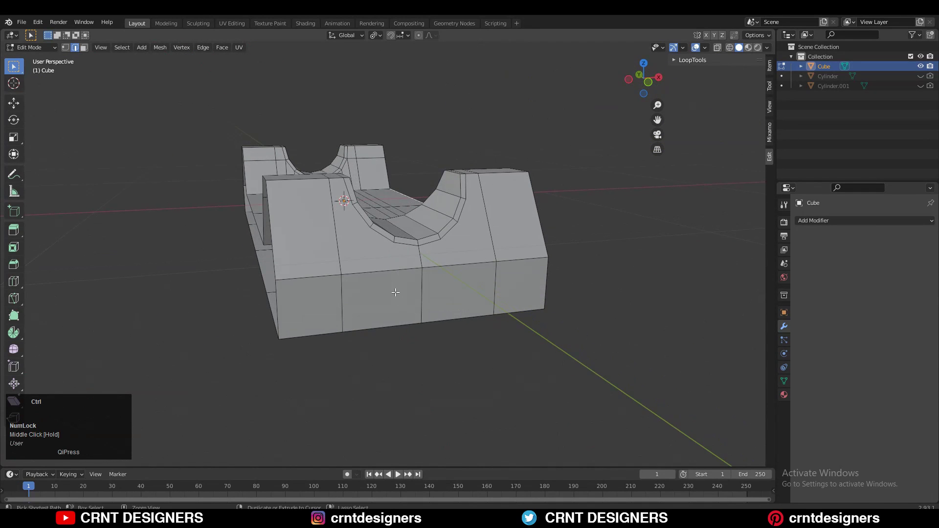
left_click(389, 279)
right_click(388, 280)
middle_click_drag(409, 247, 399, 241)
Connect the three new vertices on the lower outer edge to the matching notch outline vertices on the sloped outer face.
key("1")
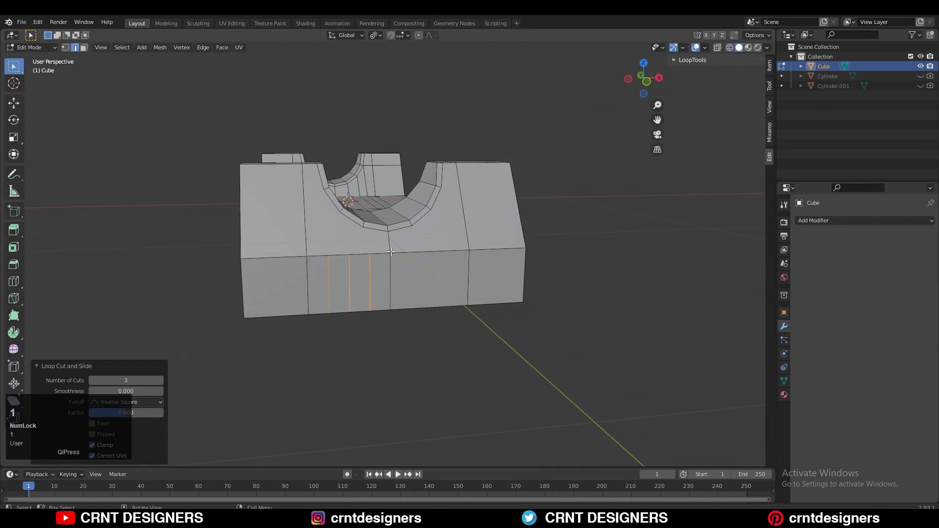
left_click(372, 246)
left_click(364, 233)
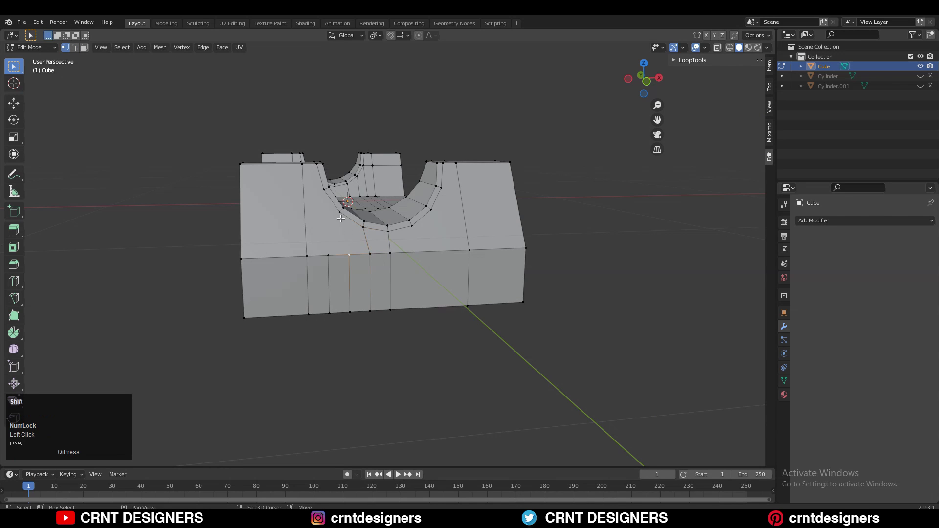
left_click(341, 213, "shift")
right_click(338, 216)
left_click(339, 215)
right_click(319, 188)
left_click(316, 188)
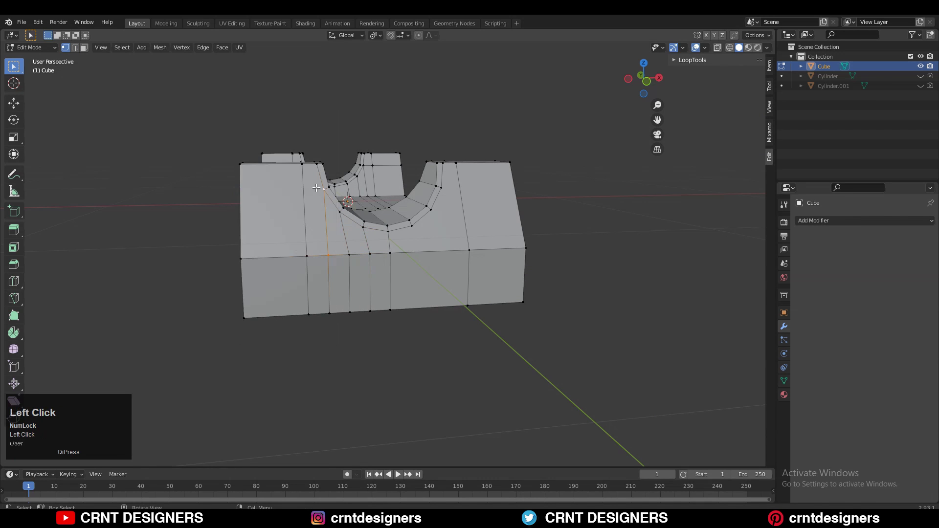
Cut a horizontal edge across the sloped outer face on the -X side and join it to the upper notch outline vertex.
key("ctrl")
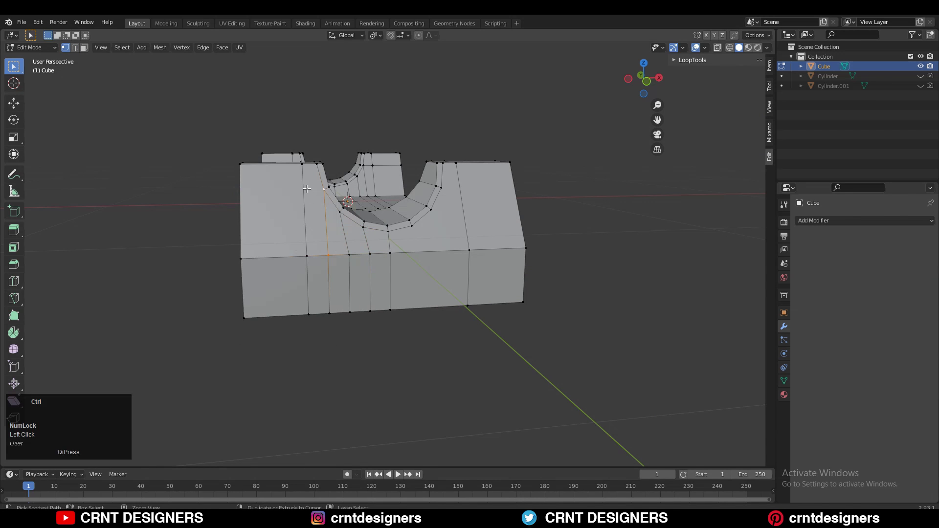
left_click(309, 170, "ctrl")
middle_click_drag(294, 203, 242, 74, "ctrl")
left_click(217, 125)
left_click(256, 124, "shift")
right_click(249, 121)
left_click(248, 120)
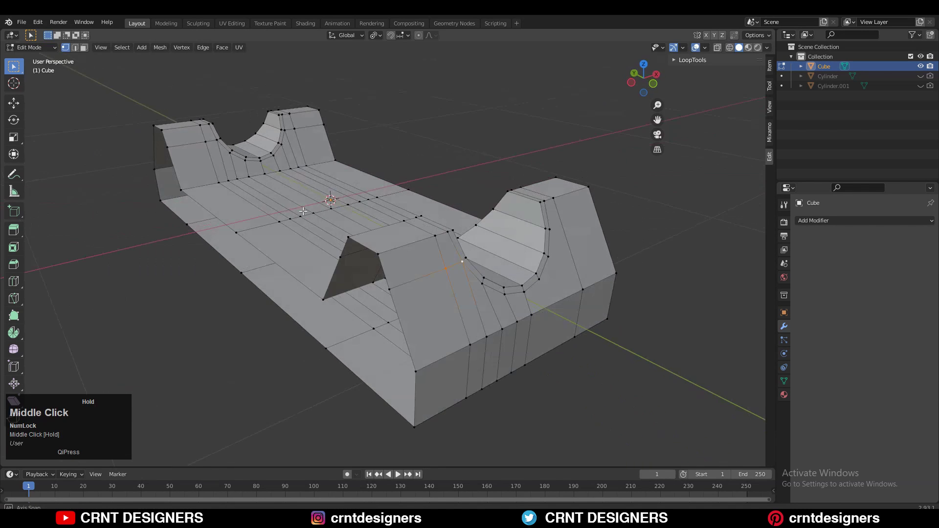
Symmetrize the whole mesh from -X to +X to complete the outer-face edges on both sides of the notch.
key("a")
left_click(161, 47)
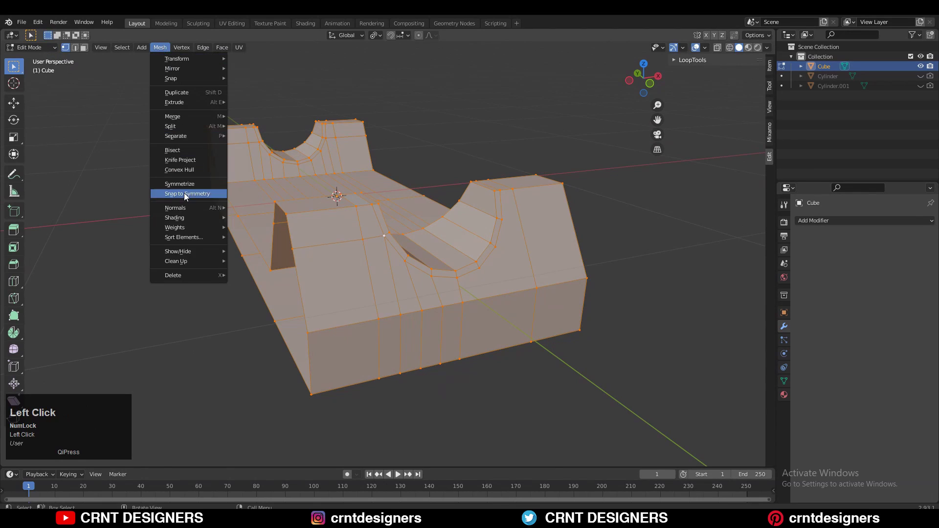
left_click(184, 192)
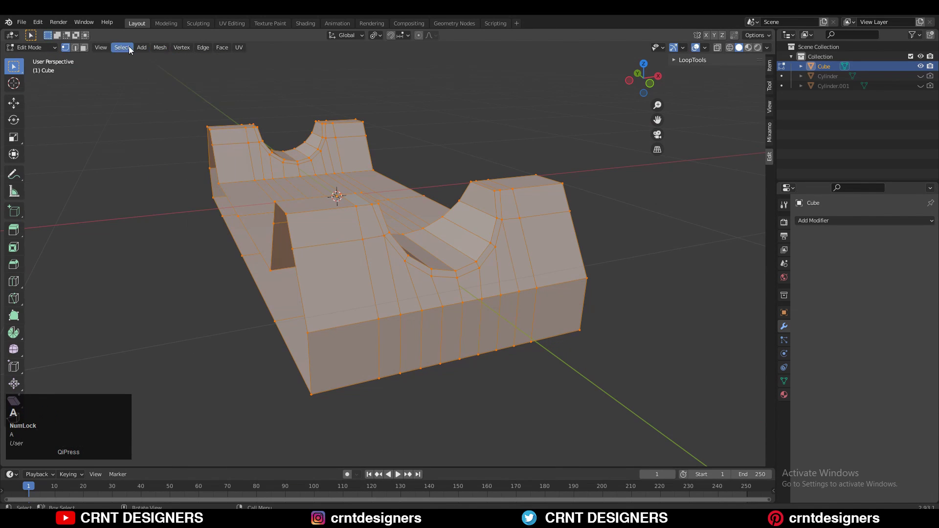
Symmetrize the whole mesh from -Y to +Y to copy the outer-face edges to the opposite rail, then clear the selection.
left_click(159, 47)
left_click(197, 183)
left_click(146, 444)
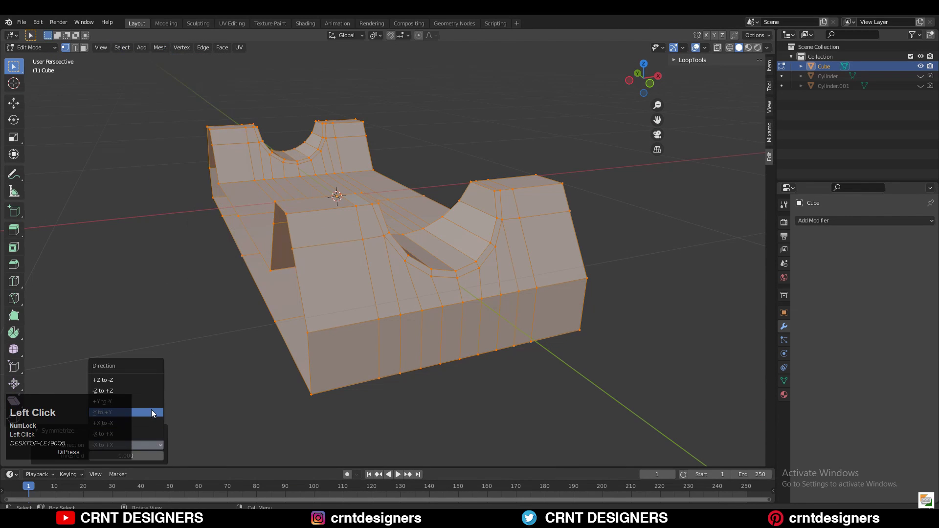
middle_click_drag(157, 293, 368, 278)
left_click(222, 176)
Return to Object Mode and add a Subdivision Surface modifier to the base.
middle_click_drag(293, 195, 313, 260, "ctrl")
middle_click_drag(391, 272, 236, 276)
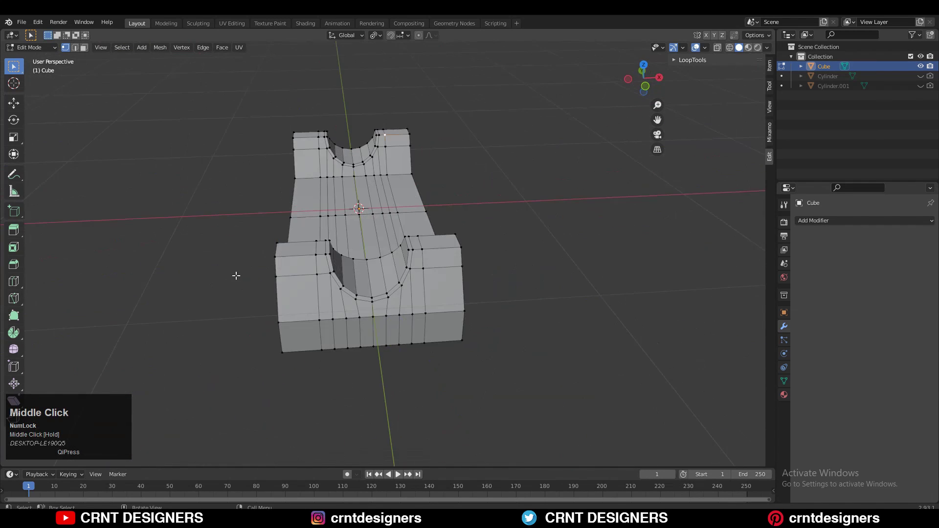
key("Tab")
middle_click_drag(319, 288, 454, 210, "ctrl")
key("Tab")
key("Tab")
left_click(812, 220)
left_click(767, 399)
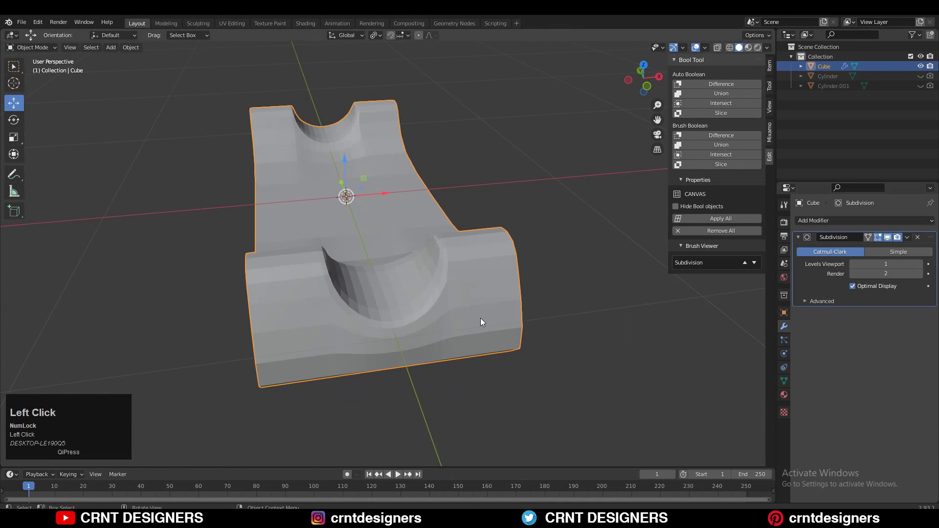
Try a loop cut on the rail's sloped outer face in Edit Mode, undo it, and turn off the Subdivision modifier's viewport display.
middle_click_drag(480, 318, 403, 209)
key("Tab")
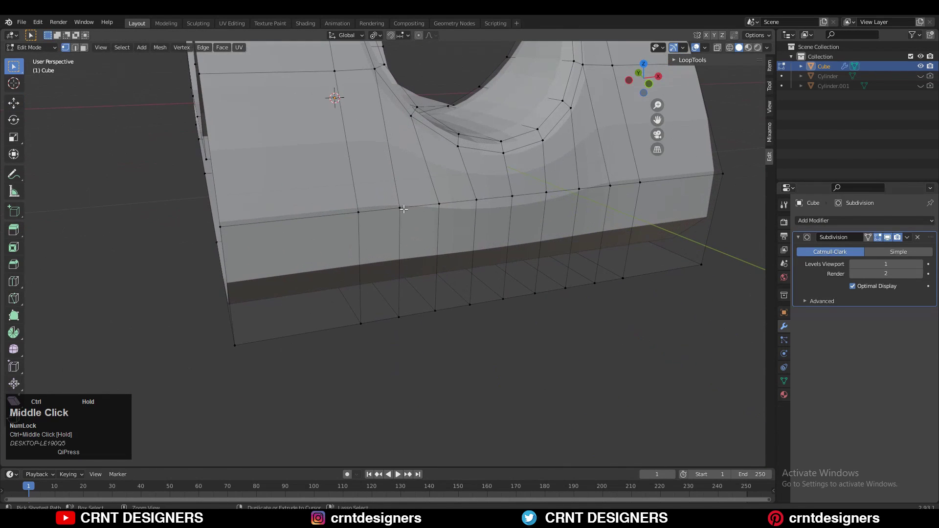
left_click(376, 158)
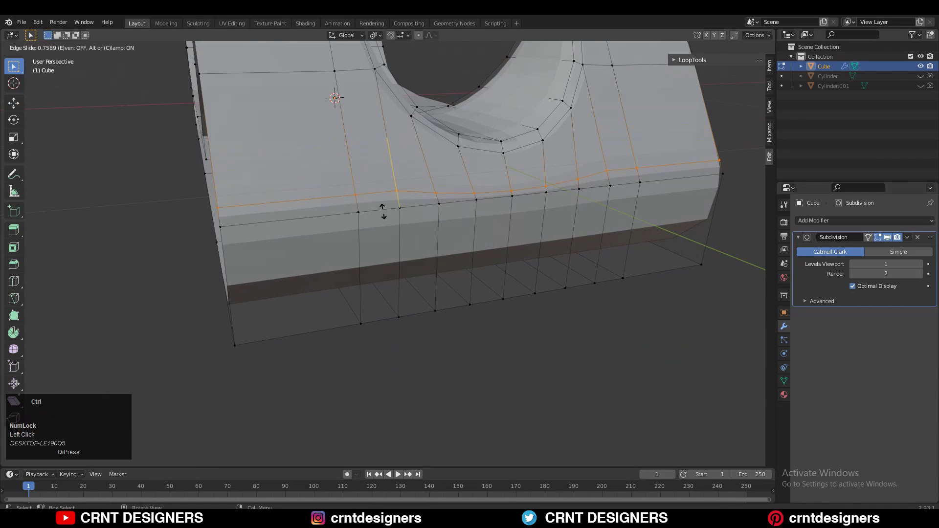
right_click(383, 211)
left_click(888, 237)
middle_click_drag(563, 186, 514, 195)
key("ctrl+z")
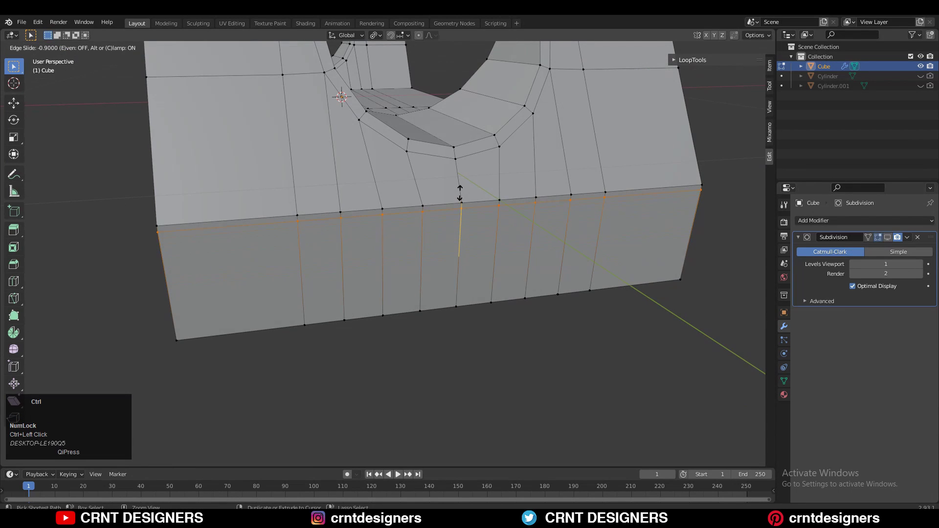
Add horizontal support loops close to the upper and lower edges of the rail's vertical outer face.
left_click(461, 196, "ctrl")
middle_click_drag(438, 243, 462, 259)
key("ctrl+r")
left_click(484, 188, "ctrl")
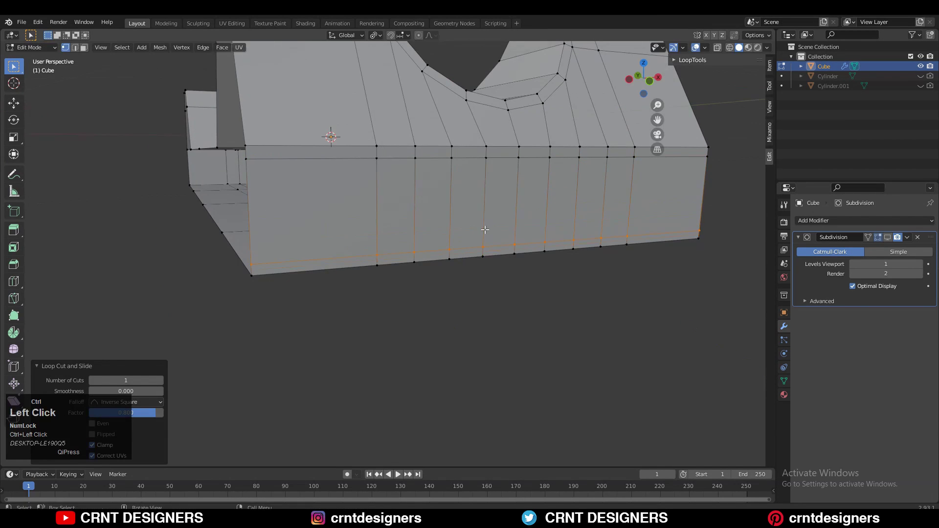
Add support loops close to the inner and outer edges of the -Y rail's flat top.
middle_click_drag(484, 229, 531, 220)
key("ctrl+r")
left_click(551, 223, "ctrl")
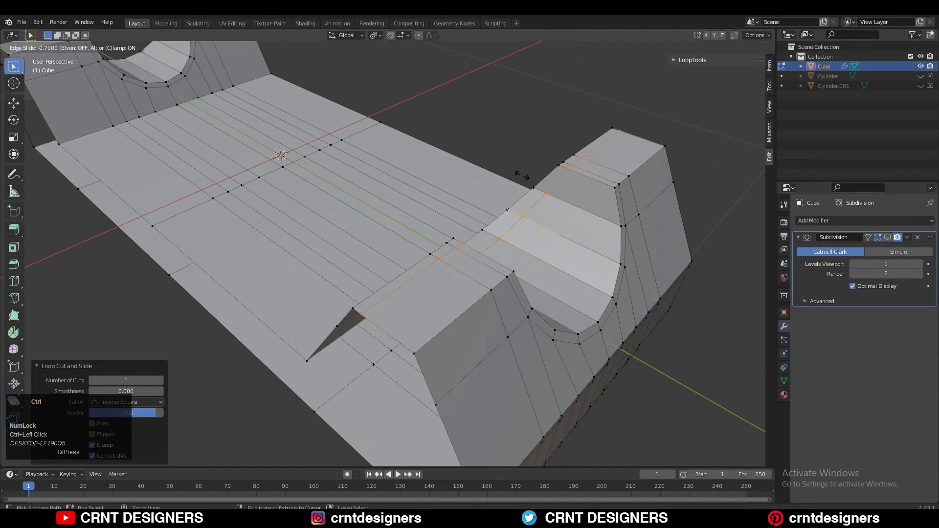
middle_click_drag(601, 230, 563, 215)
mouse_move(562, 216)
middle_mouse_down("shift")
mouse_move(533, 196)
mouse_move(563, 205)
middle_mouse_up("shift")
left_click(527, 188)
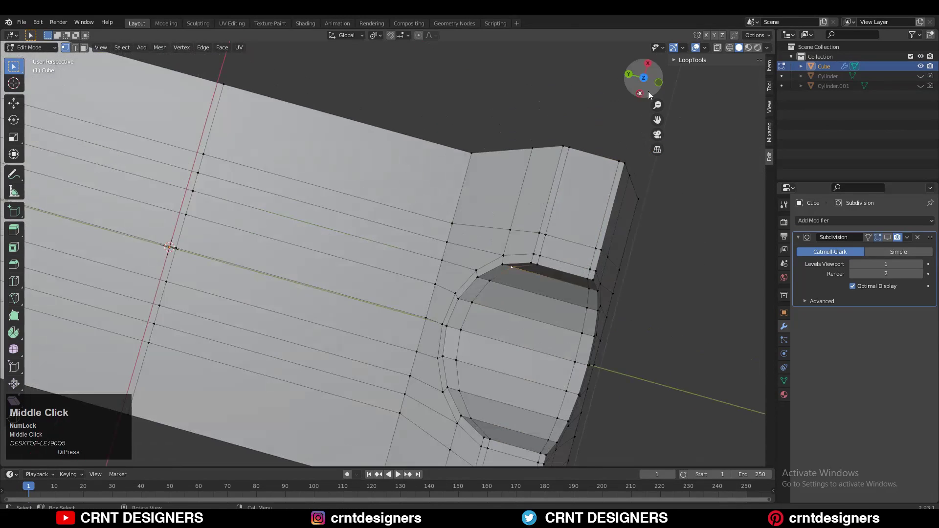
In top view, slide the full row of support-loop vertices inside the notch toward its inner rim.
left_click(644, 78)
middle_click_drag(338, 303, 336, 243, "ctrl")
left_click(552, 262, "ctrl+shift")
key("g")
key("g")
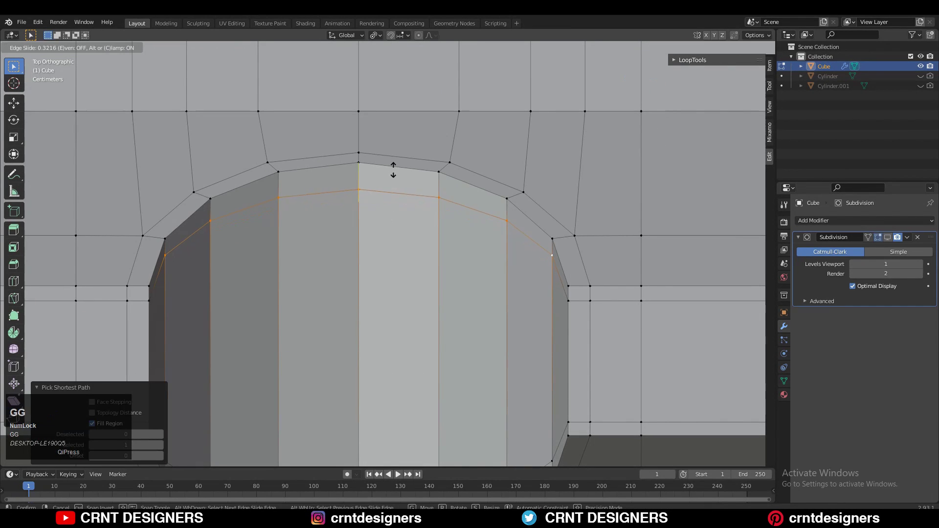
left_click(391, 171)
Slide progressively narrower central sections of that vertex row closer to the inner rim so it follows the curve.
left_click(211, 219)
left_click(507, 220, "ctrl+shift")
key("g")
key("g")
left_click(391, 195)
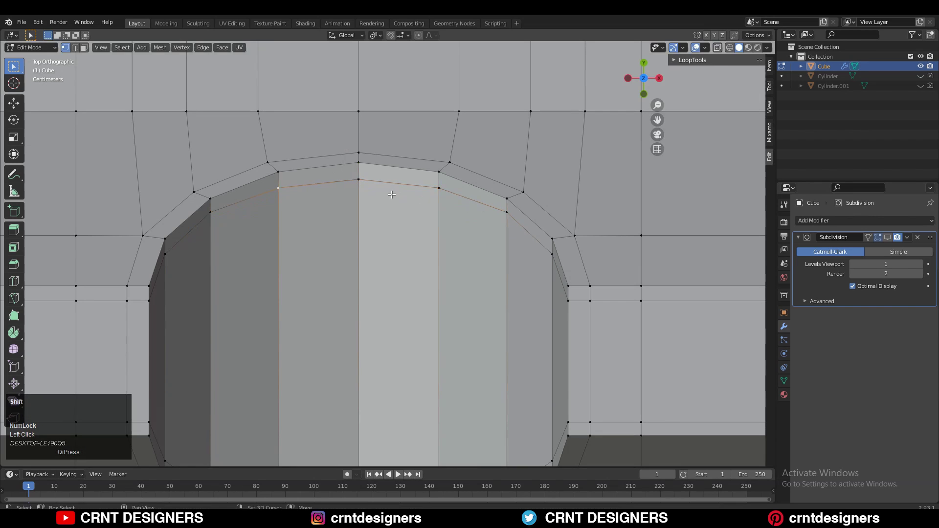
left_click(318, 166)
middle_click_drag(318, 167, 335, 158, "ctrl")
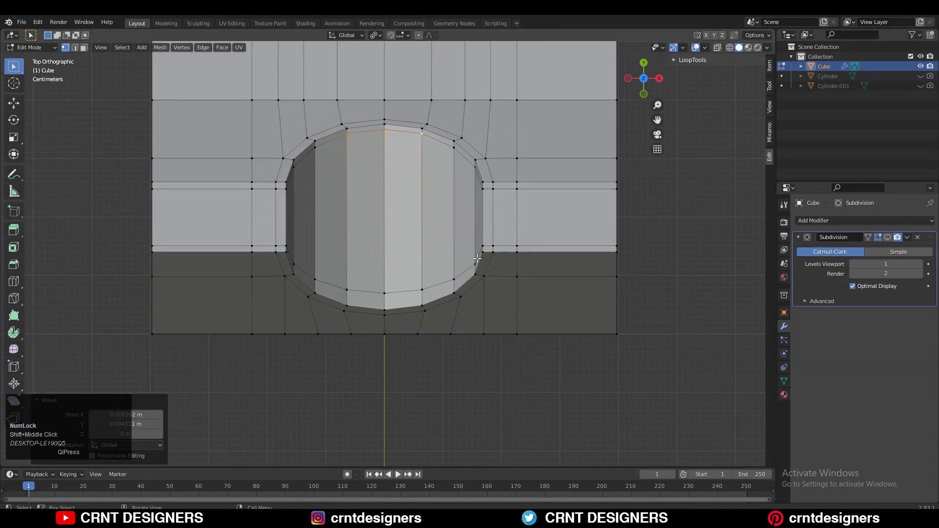
Slide progressively narrower central sections of the notch's outer support-loop vertex row closer to the outer rim so it follows the curve.
middle_click_drag(336, 206, 336, 146, "ctrl")
left_click(540, 268)
left_click(228, 265, "ctrl+shift")
key("g")
key("g")
left_click(375, 278)
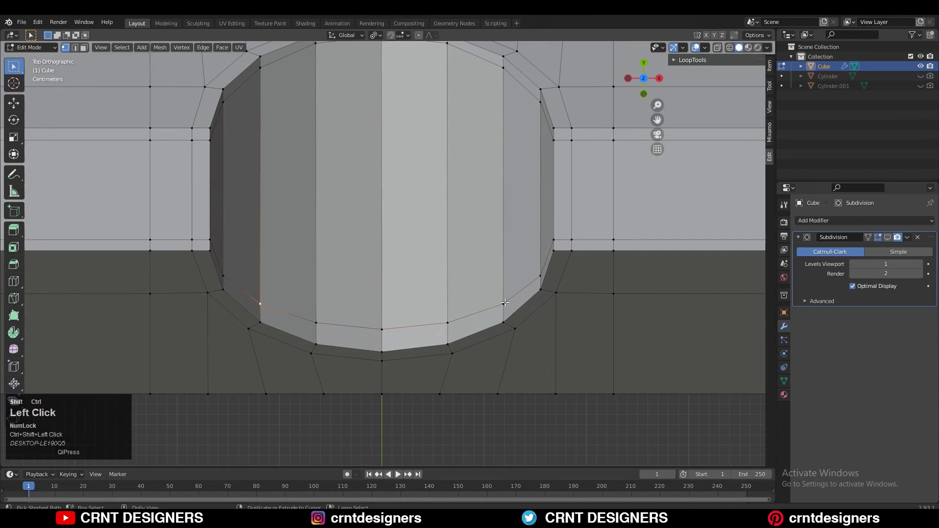
key("g")
key("g")
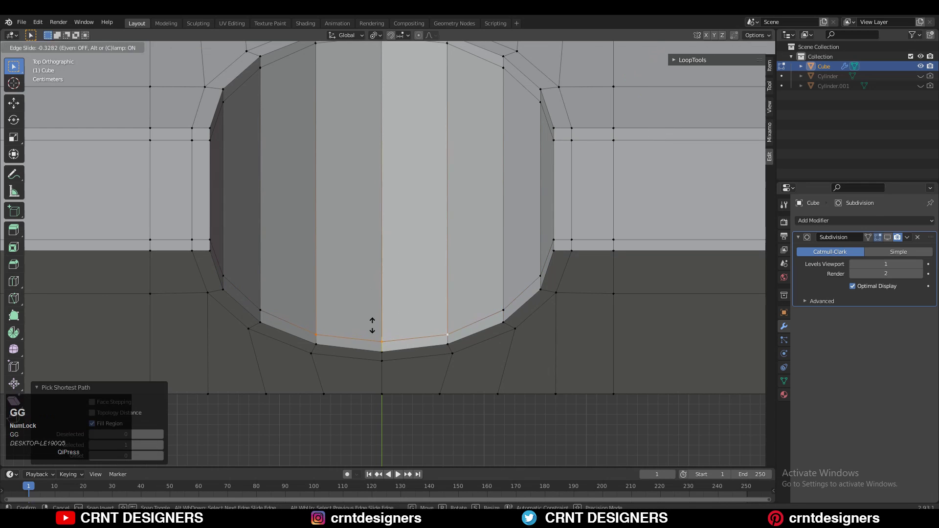
left_click(373, 327)
Turn the Subdivision modifier's viewport display back on and check the smoothed notch.
middle_click_drag(394, 281, 377, 274, "ctrl")
scroll(395, 257, "down", 8)
key("Tab")
left_click(887, 237)
key("Tab")
middle_click_drag(376, 273, 204, 280, "ctrl")
key("Tab")
key("Tab")
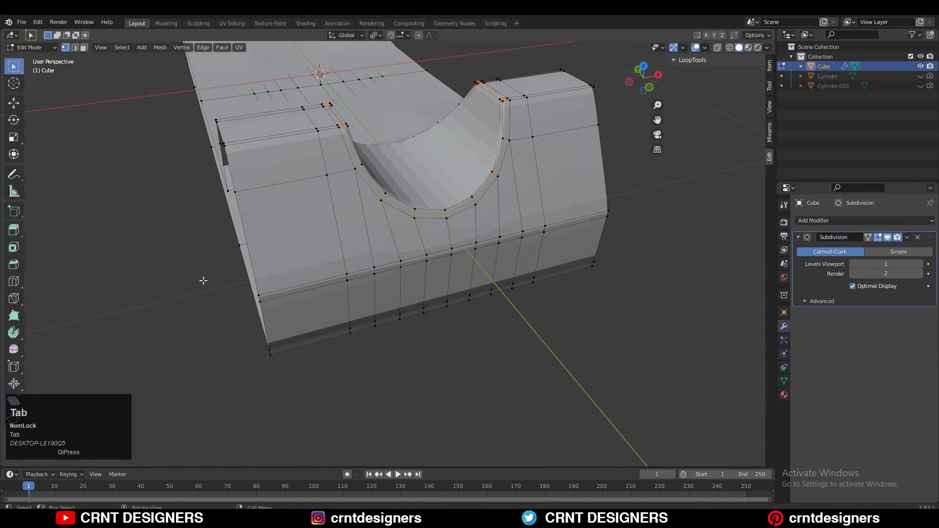
In front view, knife a straight horizontal cut across the rail's sloped outer face just above its bend and add a centred loop cut beside it.
left_click(647, 88)
middle_click_drag(624, 221, 614, 245, "shift")
key("k")
scroll(681, 237, "up", 3)
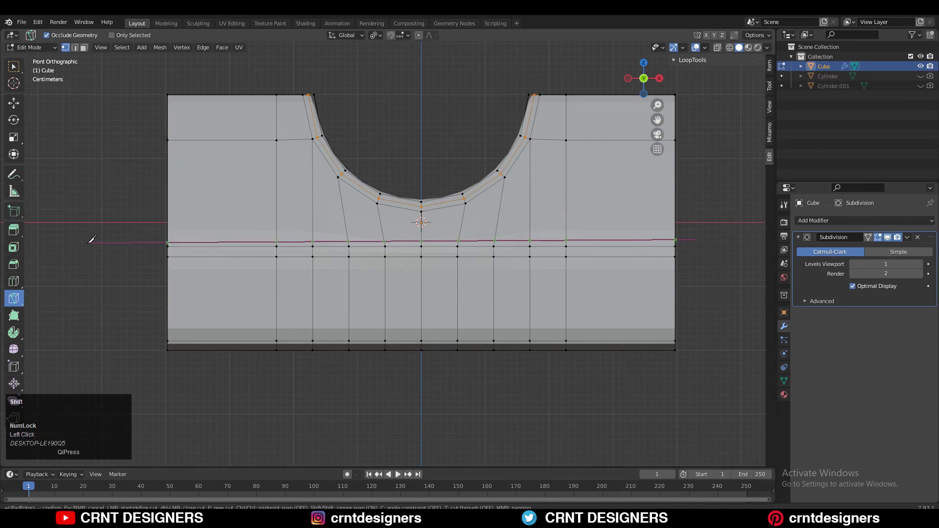
middle_click_drag(91, 236, 343, 242)
key("c")
scroll(396, 263, "up", 2)
key("ctrl+r")
left_click(310, 274)
right_click(310, 275)
Set the Subdivision modifier's viewport level to 2.
key("Tab")
middle_click_drag(431, 274, 400, 235)
left_click(399, 236)
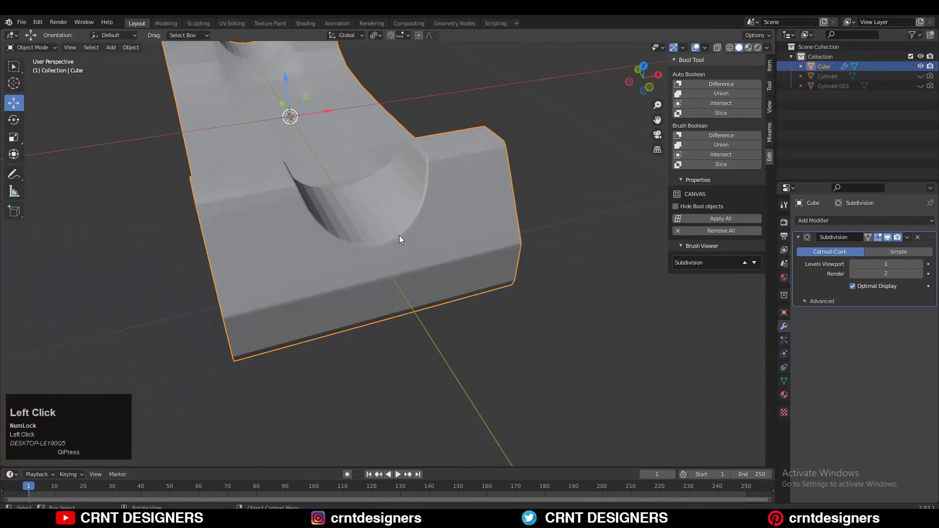
left_click_drag(915, 263, 923, 264)
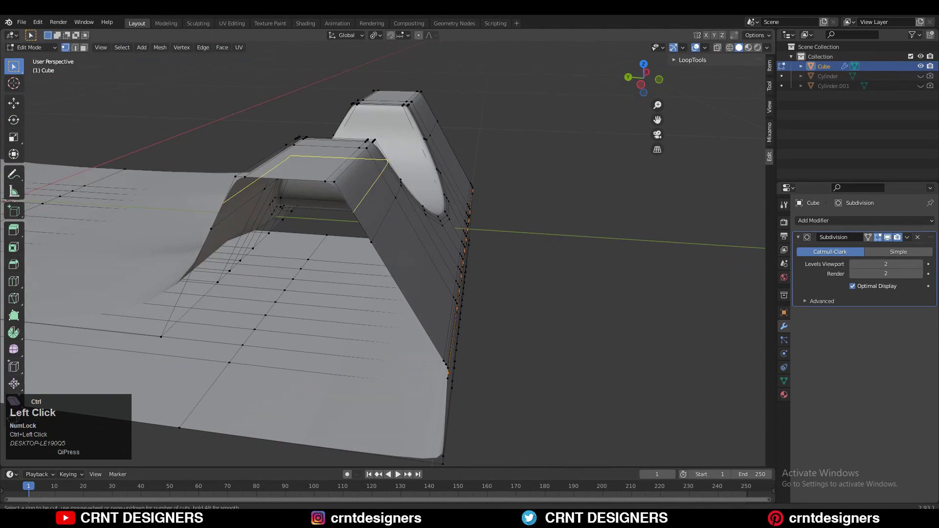
Add a support loop just below the upper edges of the -Y rail's sloped faces and check the smoothed result.
left_click(377, 150)
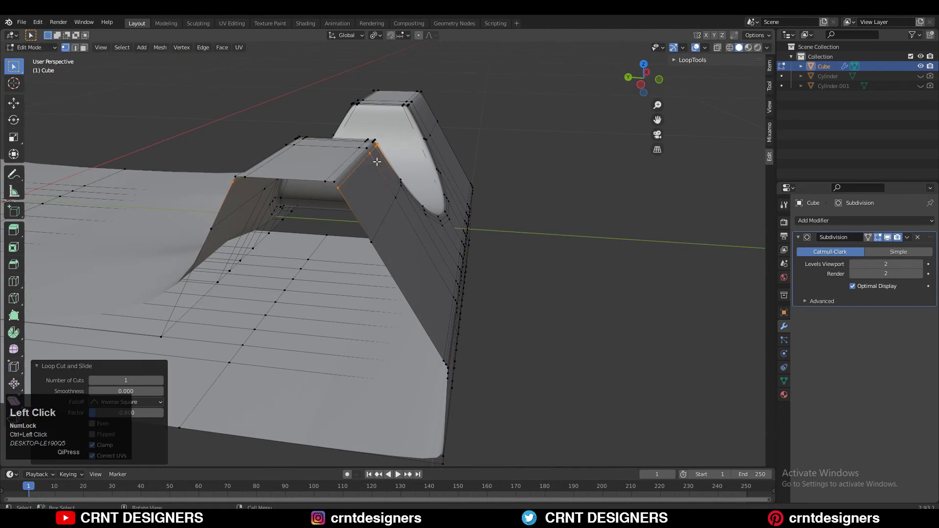
middle_click_drag(377, 149, 593, 187)
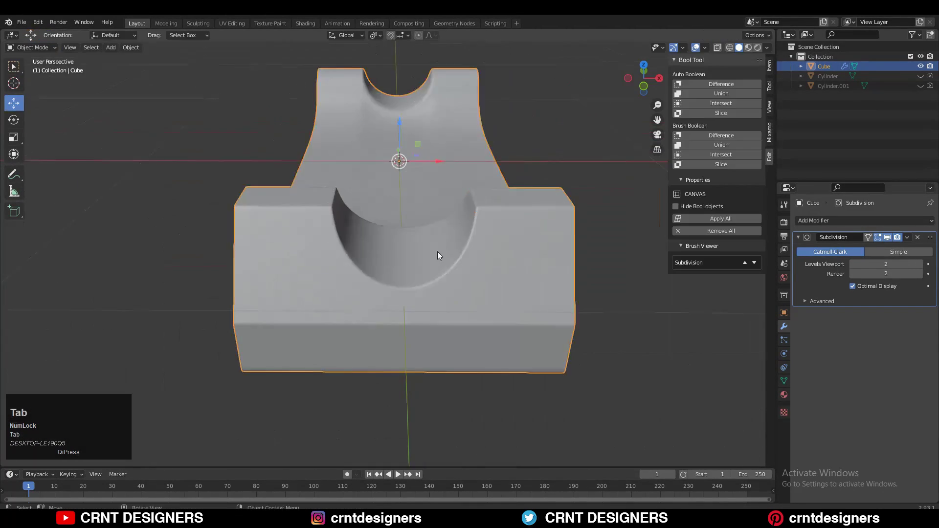
middle_click_drag(441, 256, 487, 315)
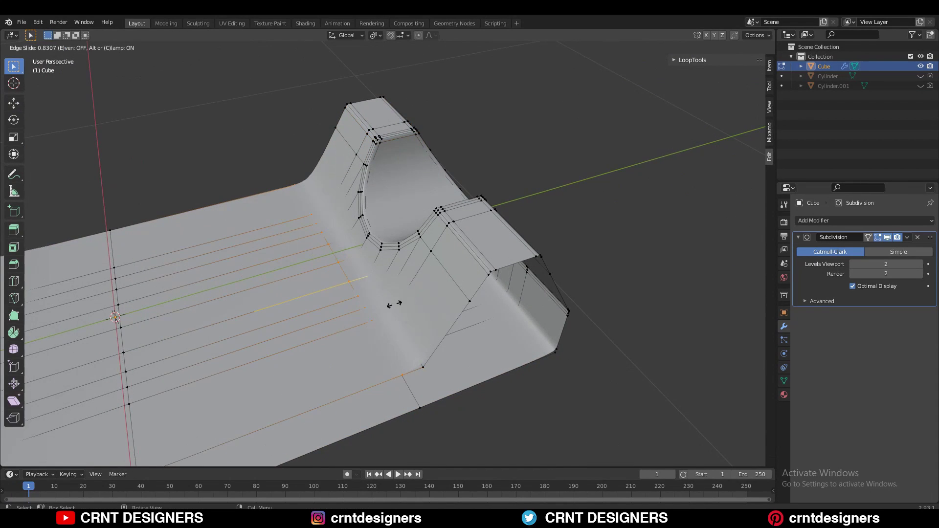
Add support loops on the floor and on the sloped face, close to both sides of the -Y rail's inner bend.
left_click(415, 279)
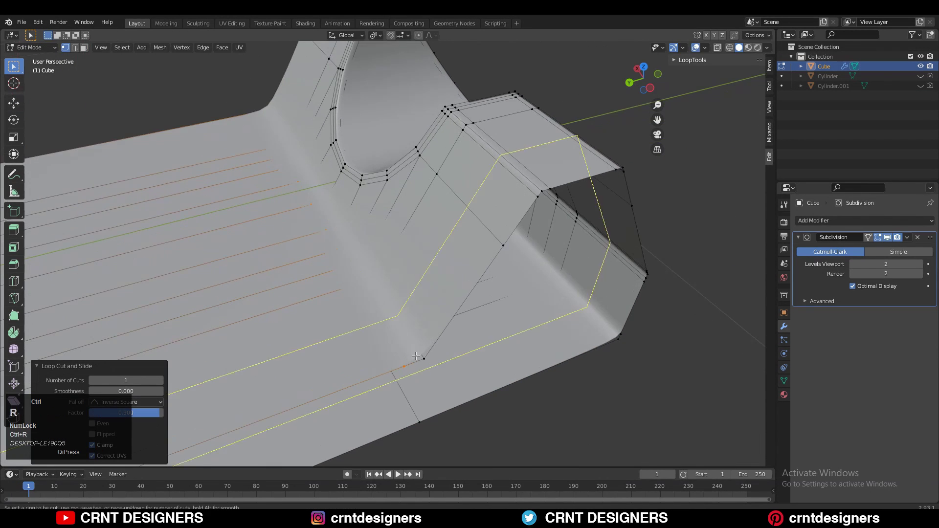
middle_click_drag(342, 245, 429, 309)
left_click(401, 274)
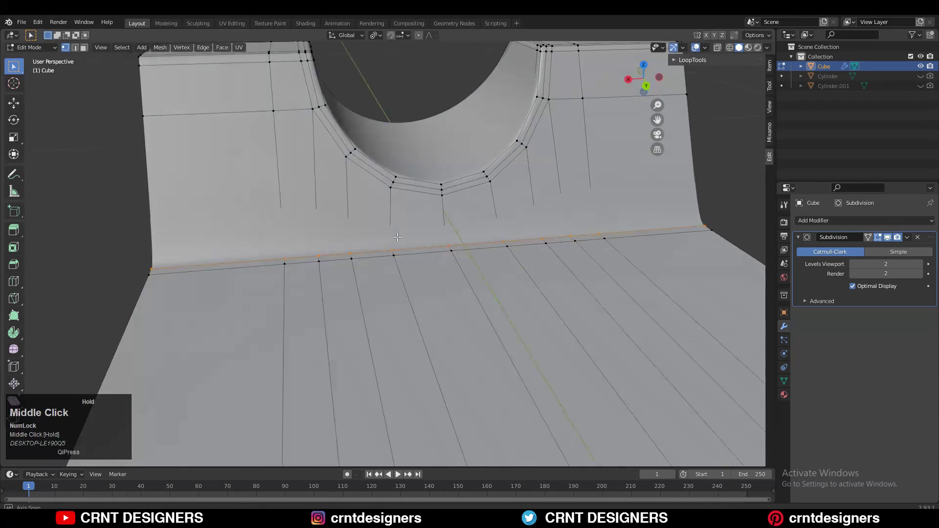
mouse_move(406, 257)
middle_mouse_down()
mouse_move(386, 256)
mouse_move(395, 252)
middle_mouse_up()
Hide the Subdivision preview and examine the edge loops along the -Y rail's inner bend.
left_click(887, 237)
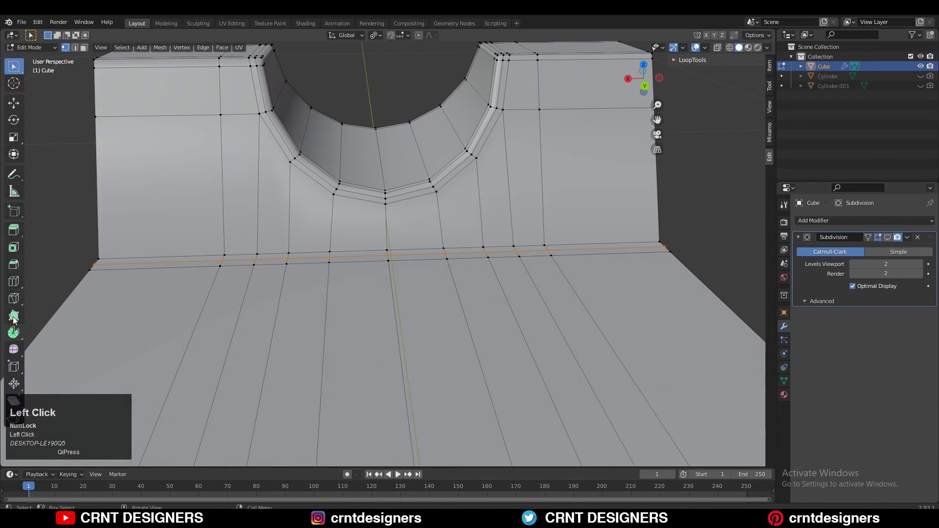
key("space")
middle_click_drag(675, 234, 345, 248)
left_click(345, 248, "alt")
left_click(347, 249)
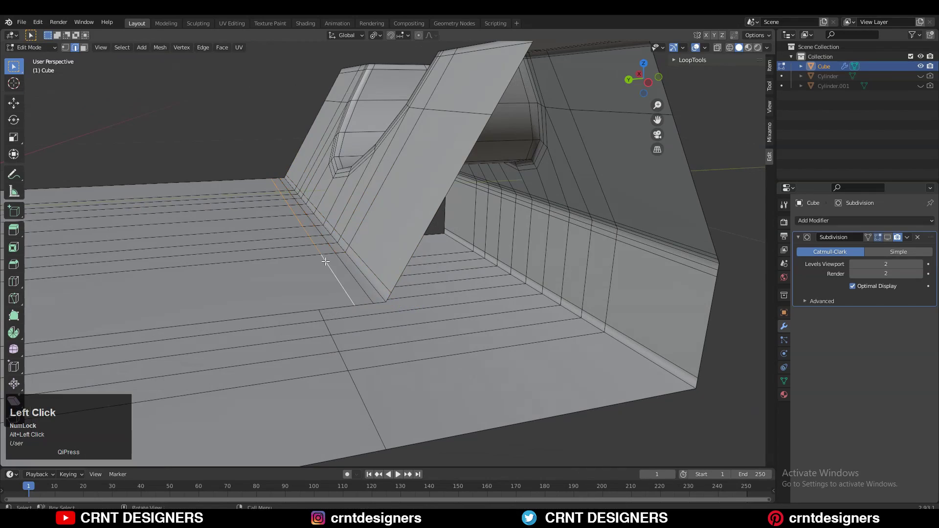
key("Tab")
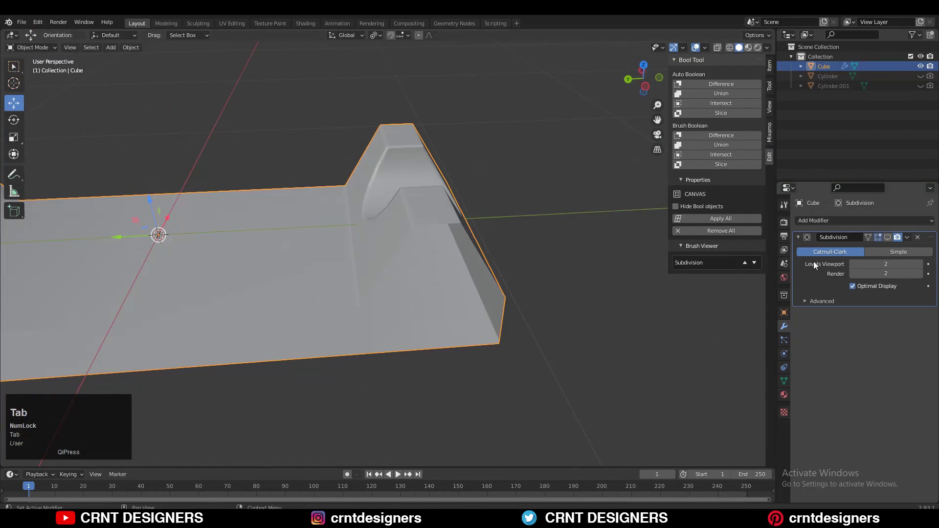
Select the whole mesh and symmetrize it so the opposite rail gets the same support loops.
middle_click_drag(440, 293, 366, 222)
key("Tab")
key("ctrl+r")
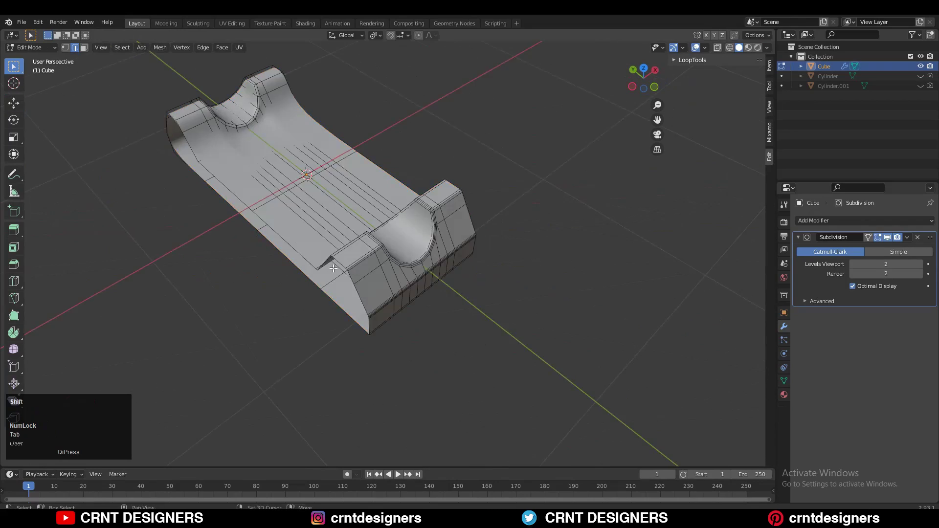
key("a")
left_click(160, 47)
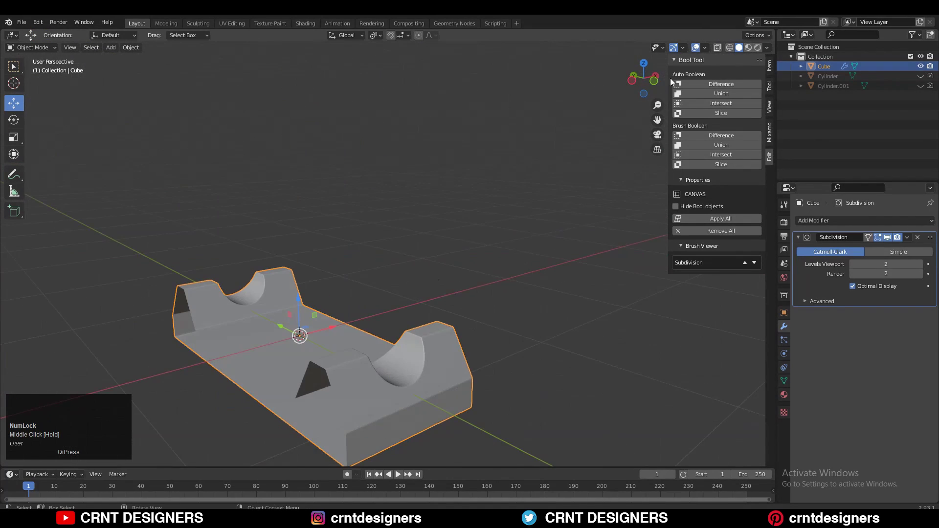
Check the base's topology with the wireframe overlay, hide the overlay again and save the file.
left_click(705, 48)
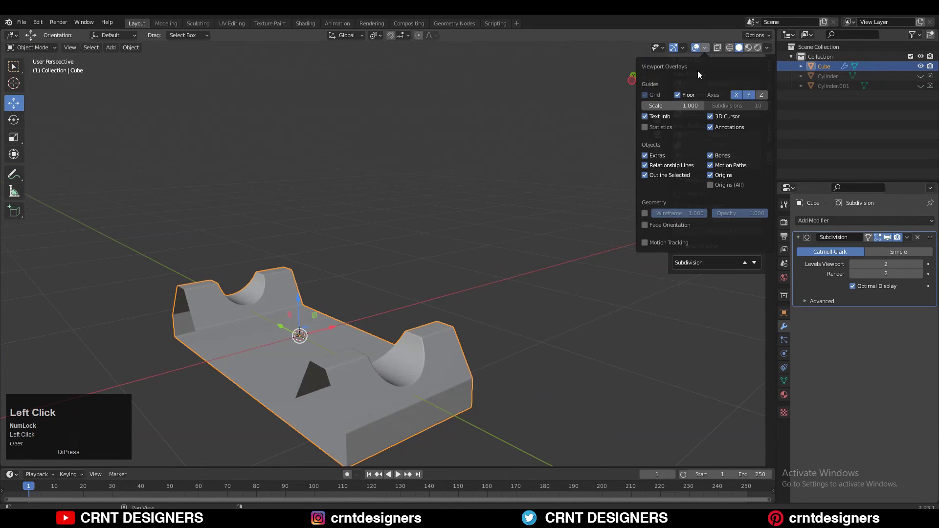
left_click(645, 214)
left_click(436, 213)
middle_click_drag(440, 271, 381, 256, "shift")
left_click(705, 48)
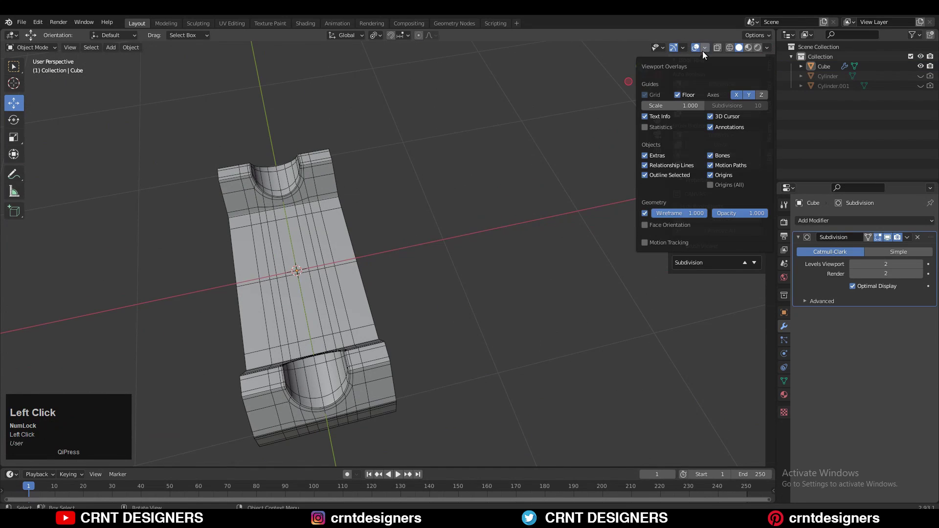
left_click(645, 212)
middle_click_drag(476, 215, 510, 179, "shift")
key("ctrl+s")
Add an Array modifier to the base and turn off the Subdivision modifier's viewport display.
left_click(798, 237)
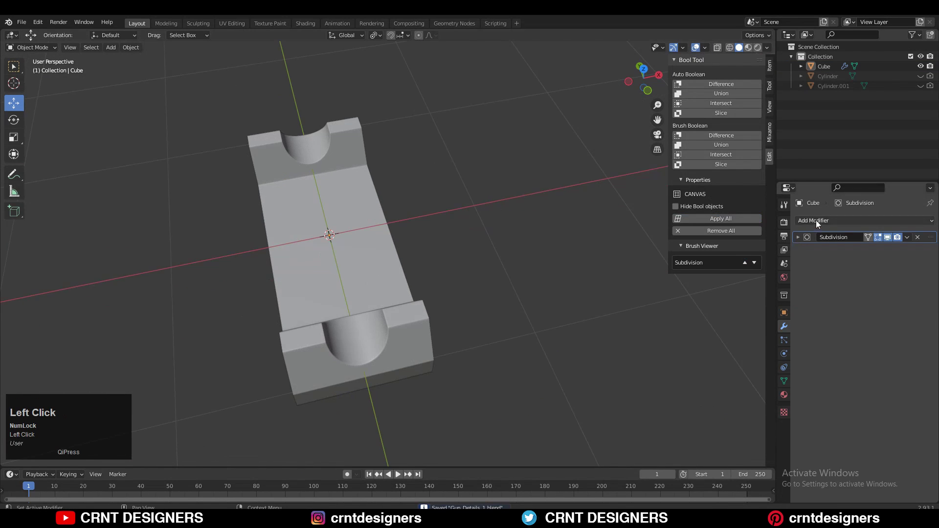
left_click(816, 220)
left_click(734, 246)
middle_click_drag(673, 267, 529, 234)
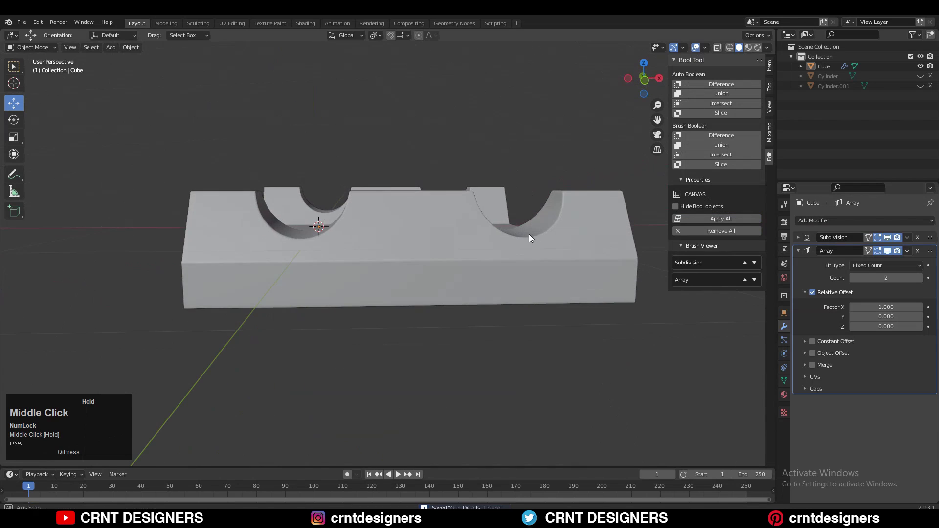
left_click(799, 251)
middle_click_drag(483, 275, 677, 266)
left_click(888, 238)
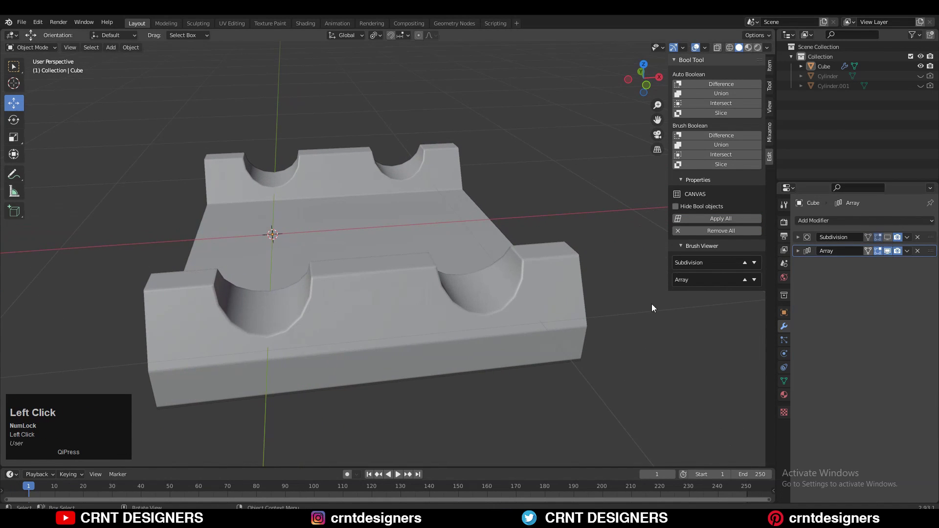
Set the Array modifier's count to 10 and enable Merge.
left_click(798, 251)
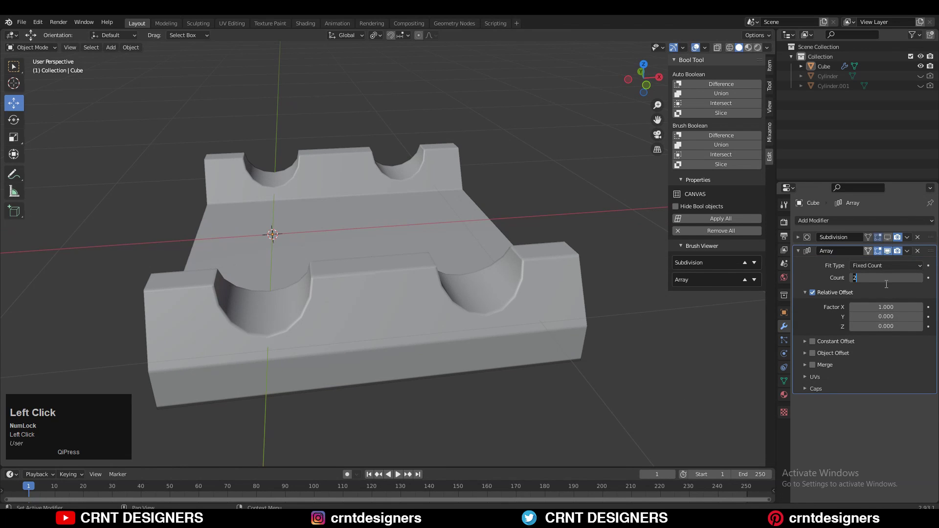
left_click(861, 416)
middle_click_drag(565, 333, 566, 379, "ctrl")
middle_click_drag(668, 333, 532, 327, "shift")
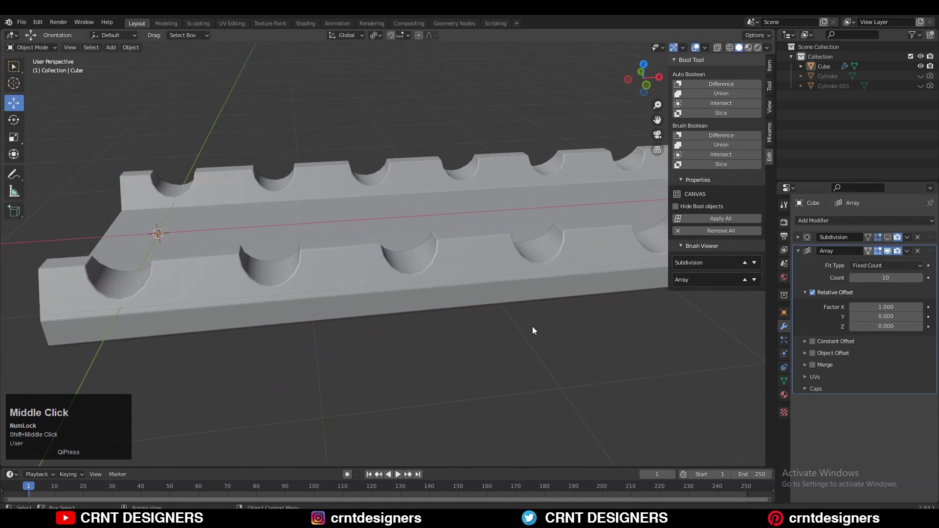
left_click(859, 343)
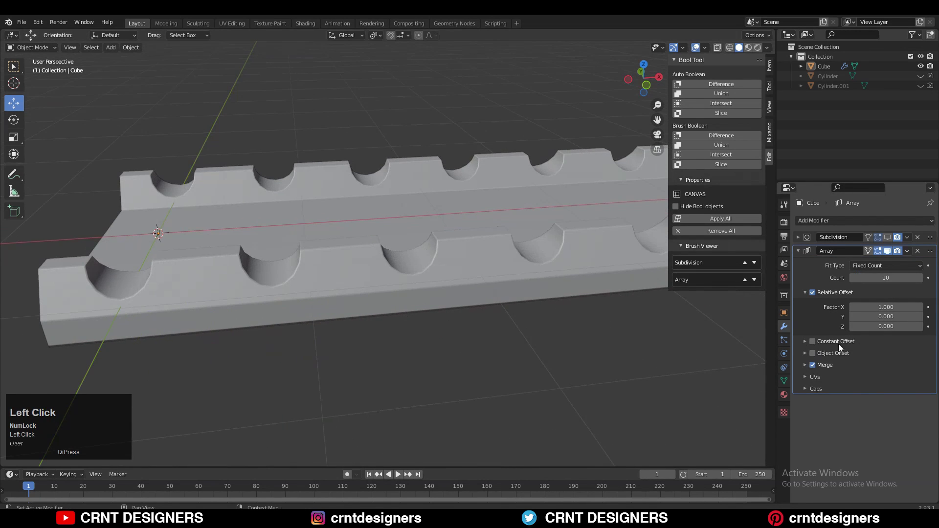
middle_click_drag(636, 387, 538, 303)
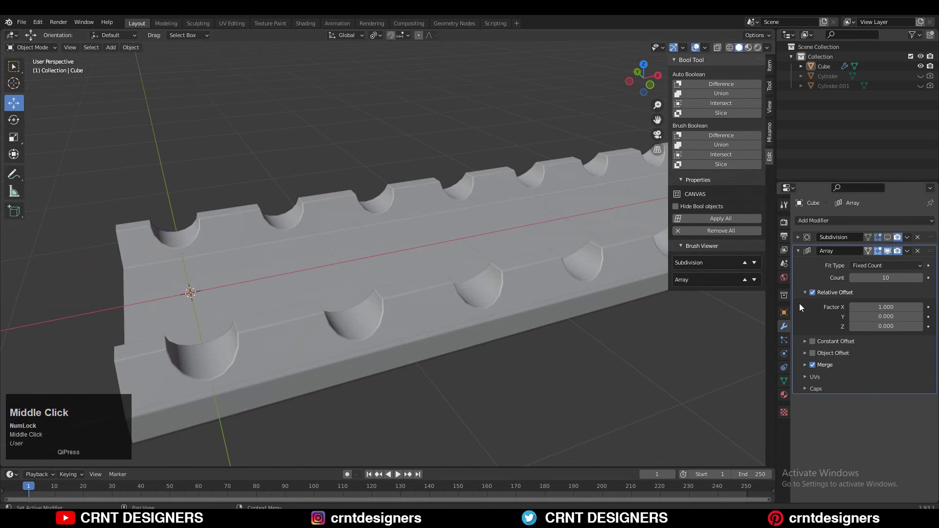
Place the Array modifier above Subdivision and turn Subdivision's viewport display back on.
left_click(799, 251)
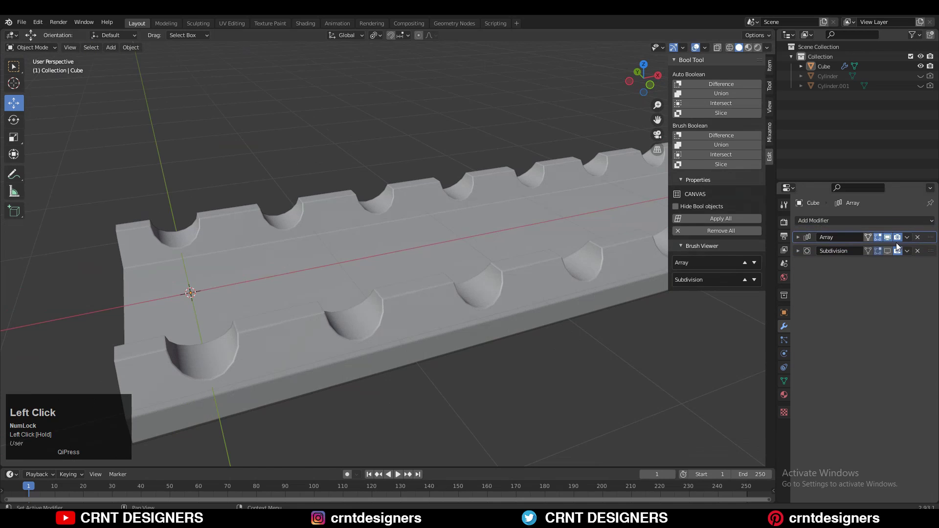
left_click(887, 251)
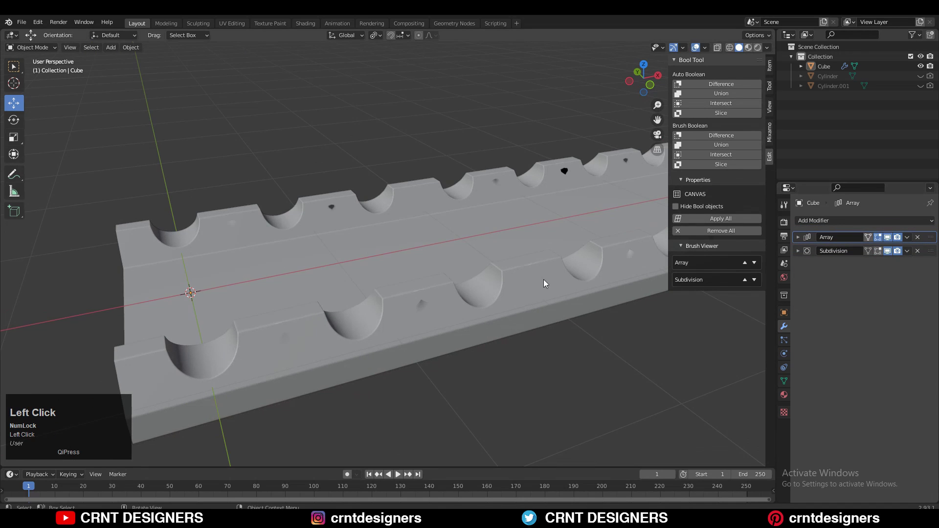
middle_click_drag(509, 309, 578, 293)
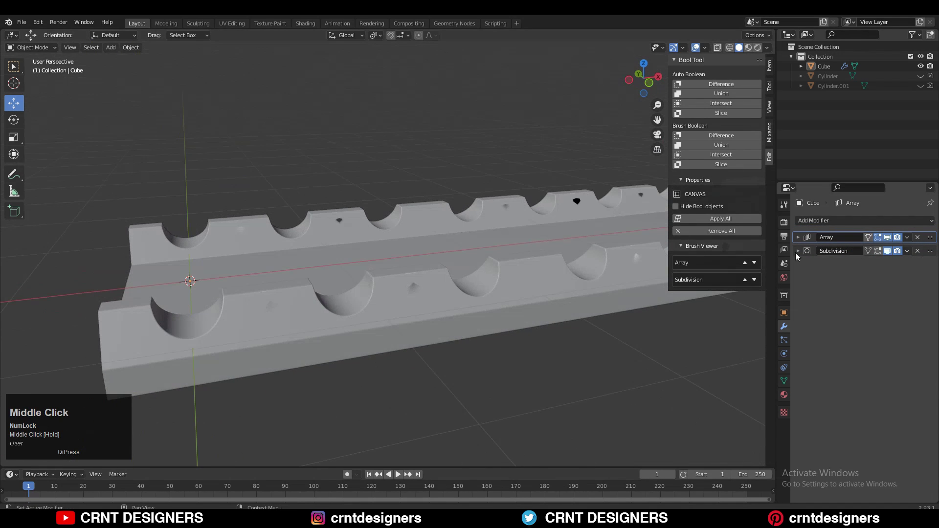
Try moving an upper end edge of the -Y rail to check the seam between the array copies.
scroll(421, 312, "up", 3)
left_click(423, 290)
middle_click_drag(423, 290, 479, 281)
key("Tab")
left_click(490, 294)
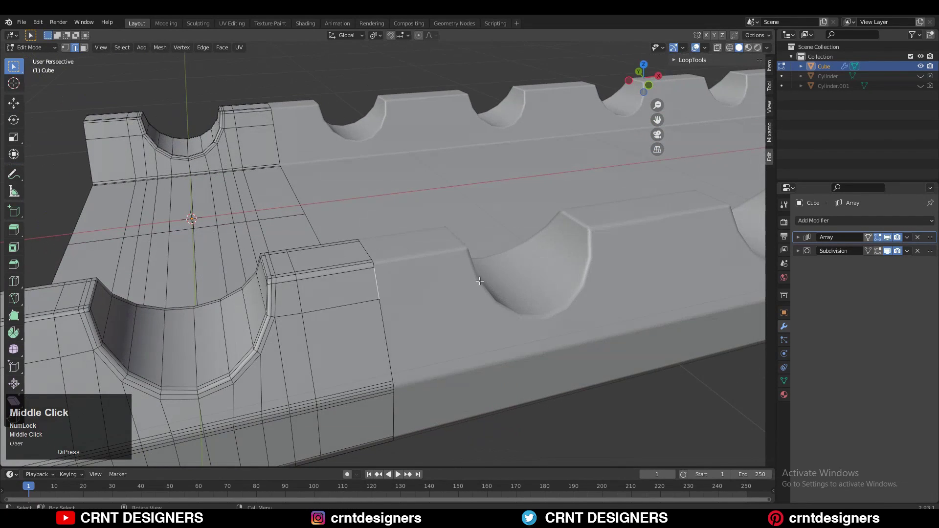
key("g")
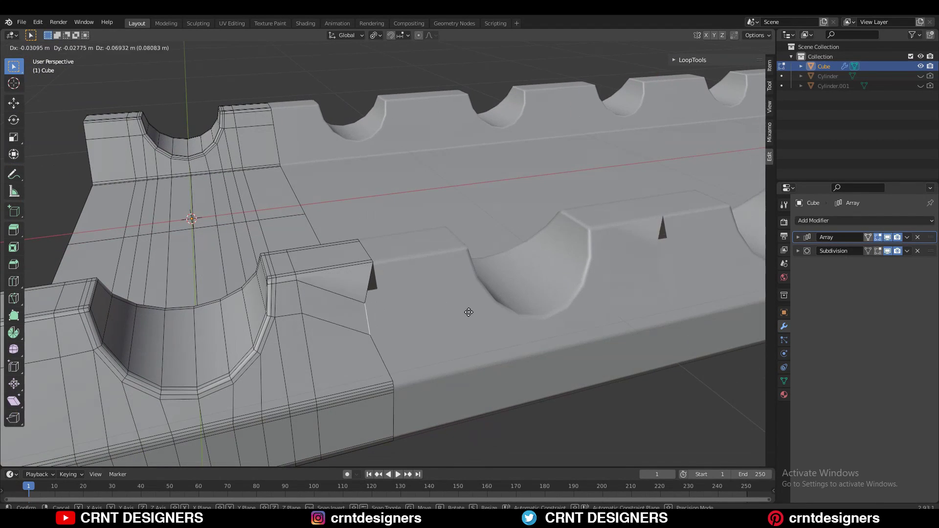
right_click(468, 312)
key("Tab")
Review the Array modifier's Merge settings and place Subdivision back above Array in the modifier stack.
left_click(803, 240)
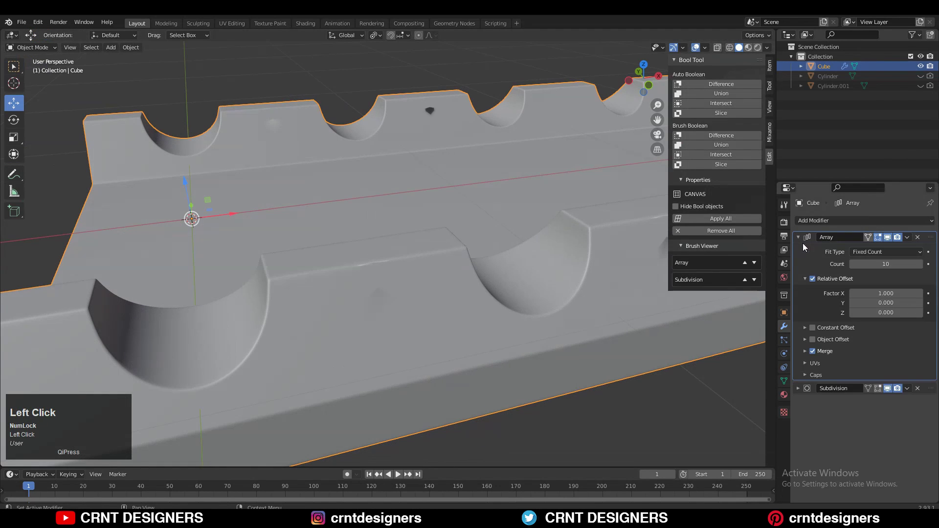
left_click(803, 353)
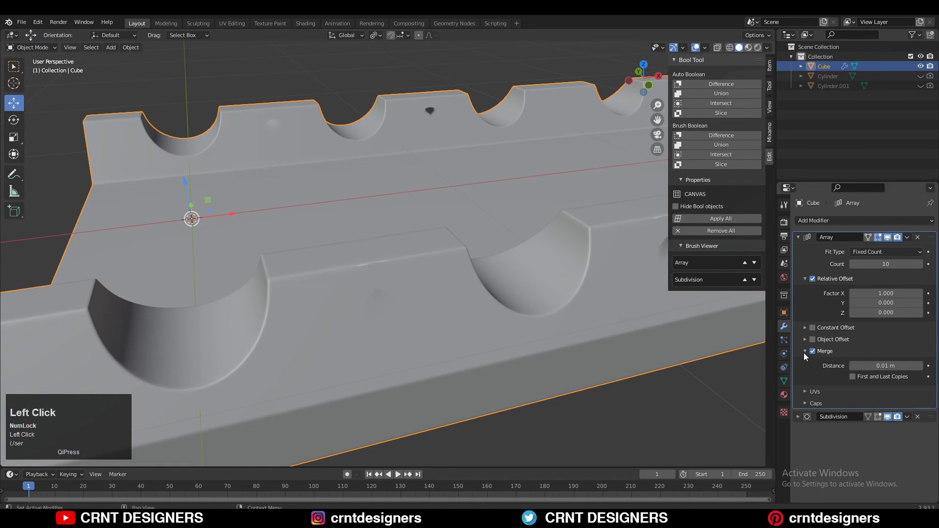
left_click(804, 353)
left_click(799, 237)
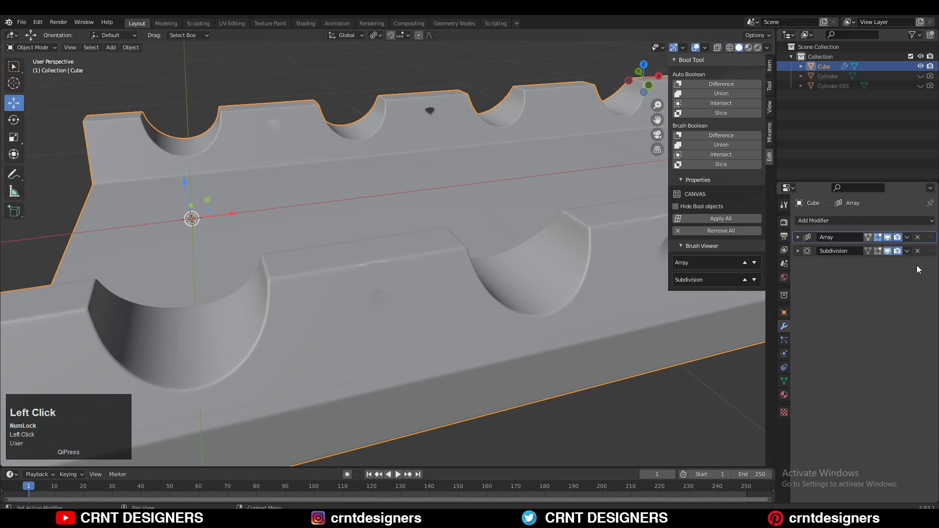
scroll(329, 147, "down", 3)
mouse_move(330, 147)
middle_mouse_down()
mouse_move(488, 254)
mouse_move(556, 245)
mouse_move(504, 237)
mouse_move(491, 281)
middle_mouse_up()
Duplicate the arrayed base and move the copy along the Y axis, clear of the original.
right_click(406, 229)
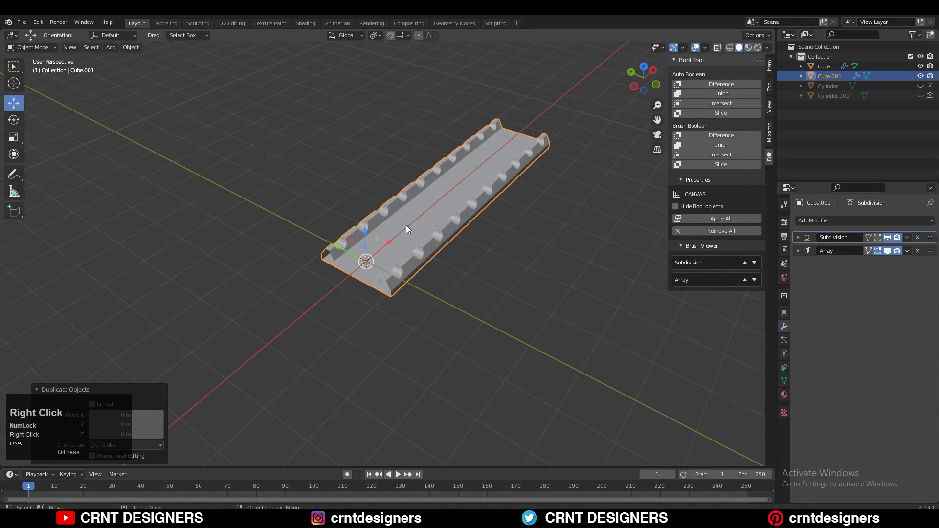
left_click_drag(341, 248, 460, 310)
middle_click_drag(448, 264, 308, 223, "shift")
scroll(308, 222, "up", 1)
left_click(537, 259)
left_click(477, 205)
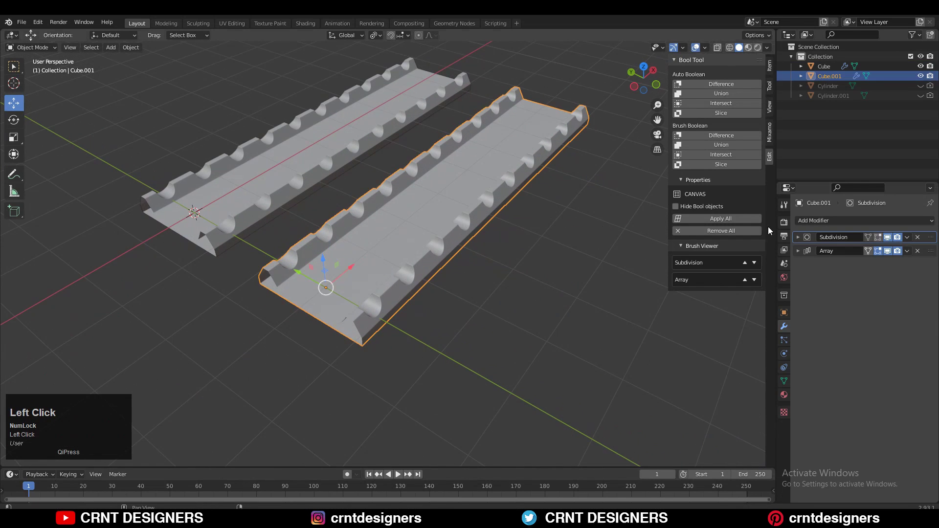
Apply the Array modifier on the duplicated base and inspect the seam between segments in Edit Mode.
left_click(798, 251)
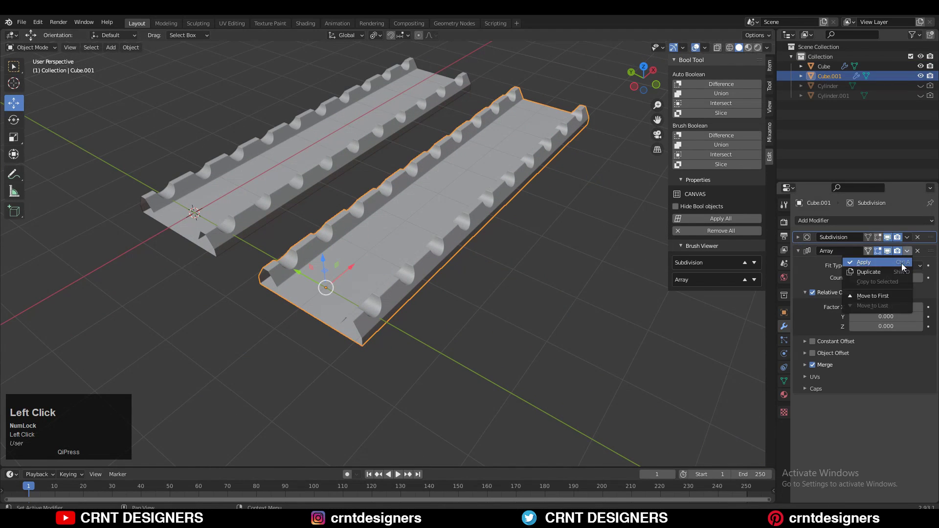
left_click(903, 264)
key("Tab")
middle_click_drag(496, 281, 469, 264)
middle_click_drag(470, 264, 397, 207, "ctrl")
middle_click_drag(452, 219, 459, 228, "shift")
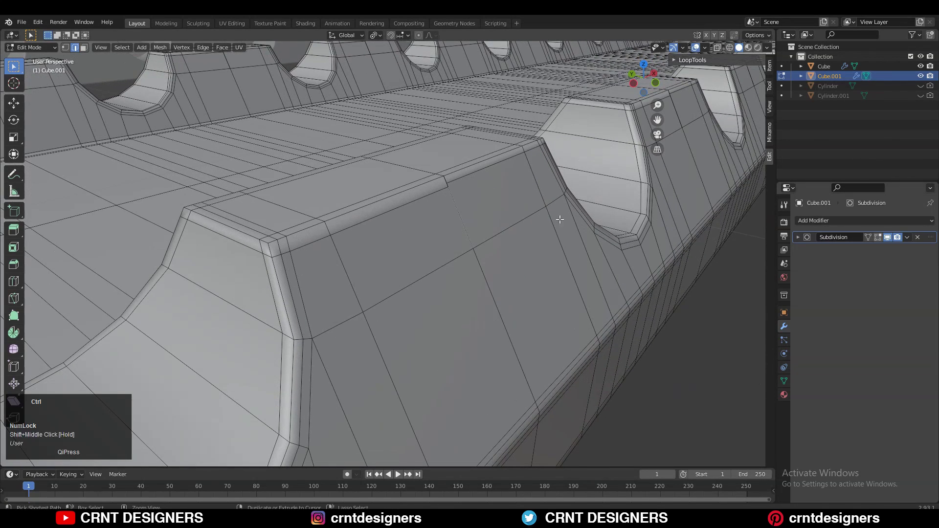
Undo applying the Array modifier on the duplicate and delete the duplicated base.
key("ctrl+z")
key("ctrl+z")
middle_click_drag(510, 186, 341, 229, "ctrl")
key("x")
left_click(409, 238)
middle_click_drag(264, 191, 333, 234, "shift")
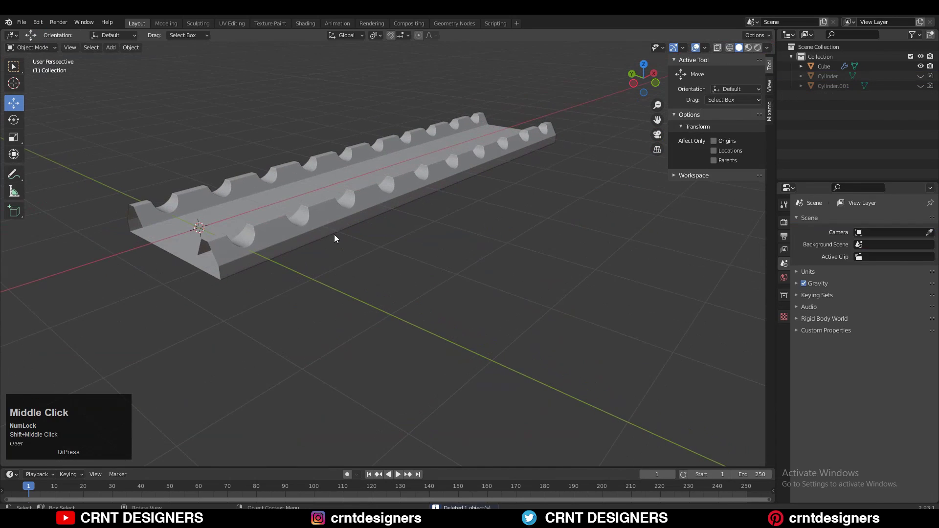
Hide the original base's Array and Subdivision modifiers in the viewport and dissolve the support loop beside the -Y rail's upper outer edge.
left_click(334, 232)
middle_click_drag(382, 263, 462, 194, "shift")
scroll(407, 211, "up", 1, "ctrl")
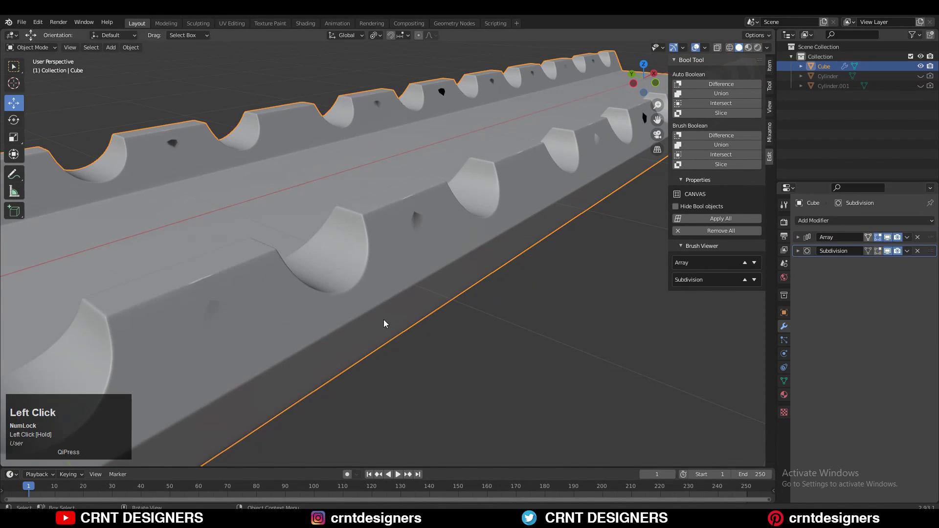
left_click(887, 251)
left_click(888, 238)
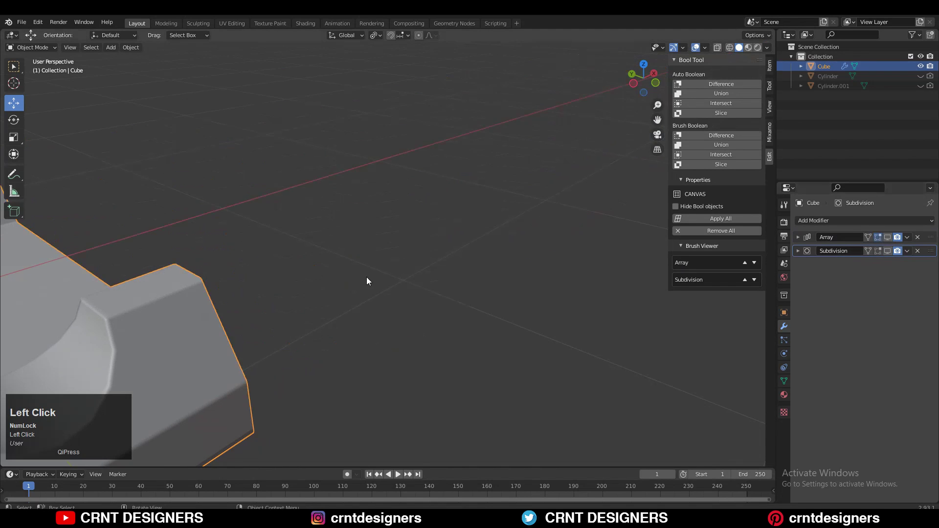
middle_click_drag(366, 277, 349, 227, "shift")
key("Tab")
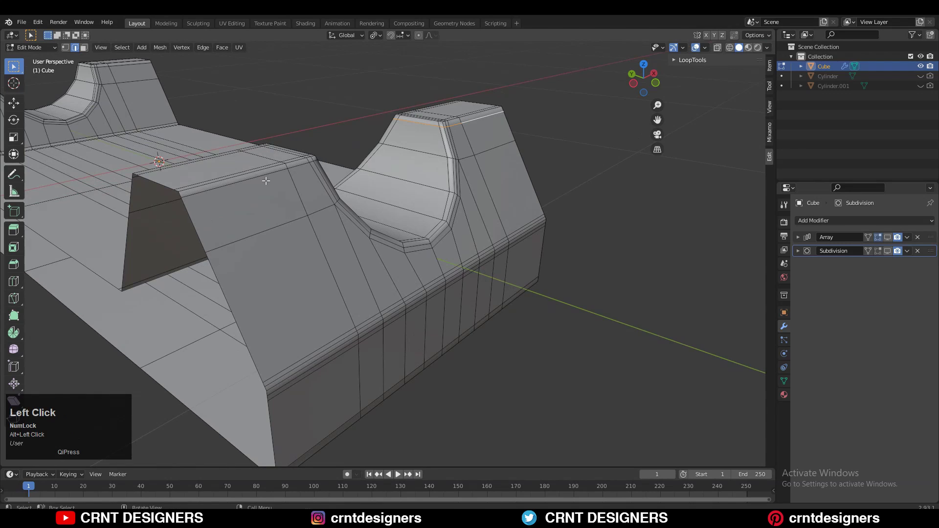
key("ctrl+x")
middle_click_drag(264, 181, 391, 254)
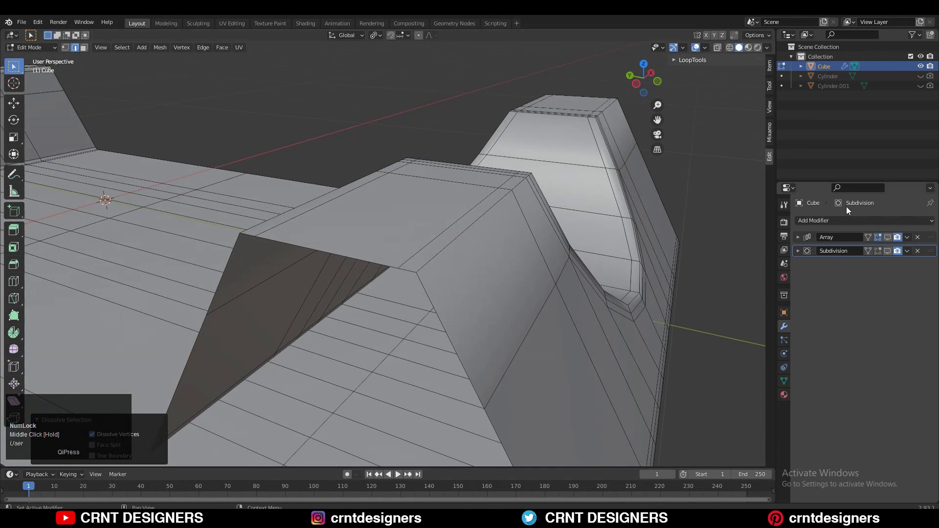
Show Array and Subdivision in the viewport again and enable Subdivision's Edit Mode display.
left_click(887, 238)
middle_click_drag(489, 166, 420, 222, "ctrl")
middle_click_drag(548, 192, 441, 171)
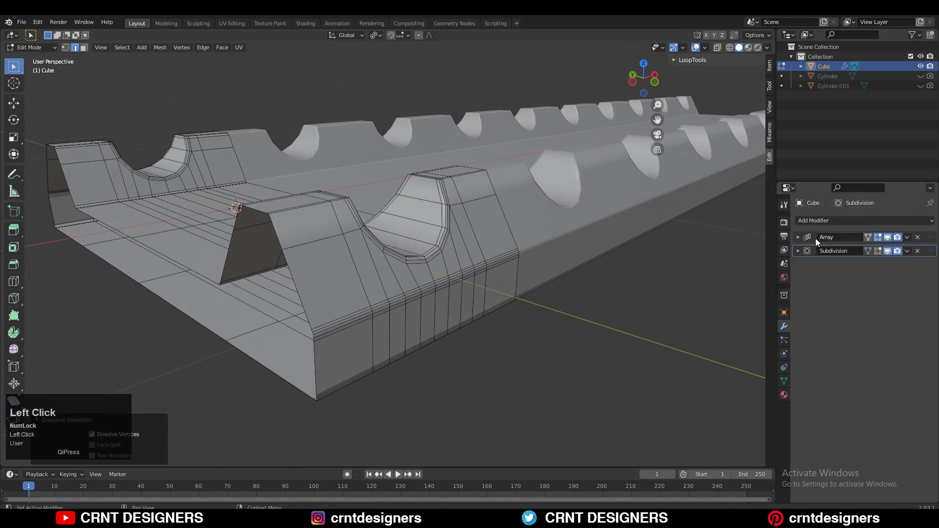
middle_click_drag(504, 214, 507, 237)
left_click(878, 251)
key("Tab")
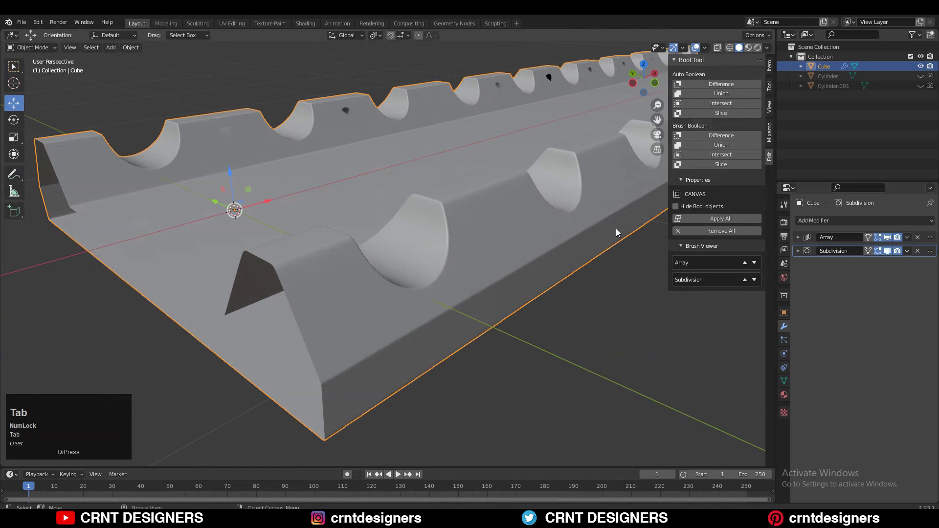
Temporarily hide the Array modifier and examine the notch and upper edges of the +Y rail on the single segment.
middle_click_drag(481, 194, 333, 210)
left_click(888, 238)
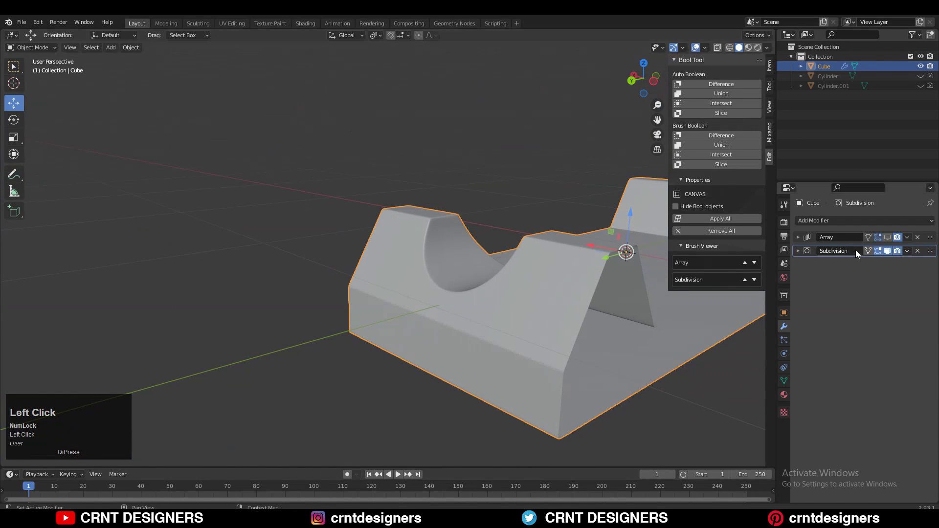
key("Tab")
middle_click_drag(487, 238, 536, 237, "ctrl")
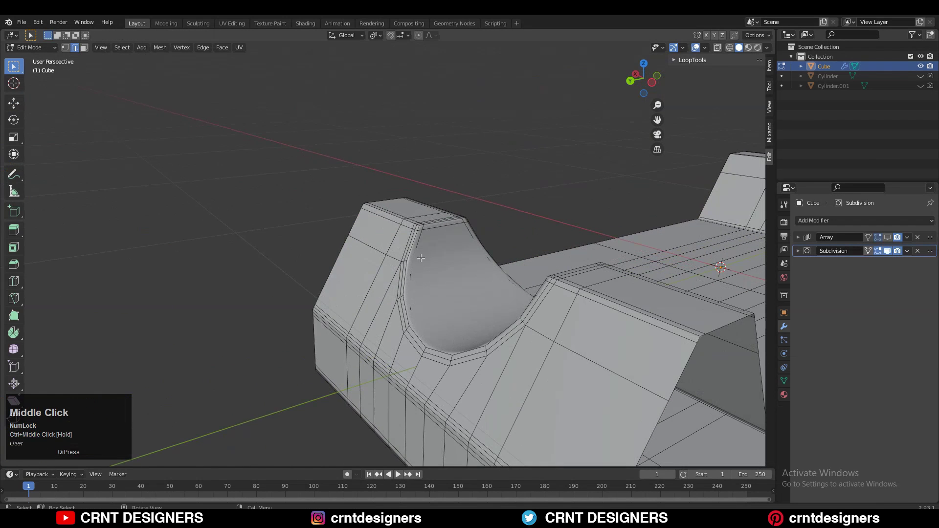
middle_click_drag(423, 239, 423, 292, "ctrl")
key("Tab")
middle_click_drag(580, 292, 533, 284, "shift")
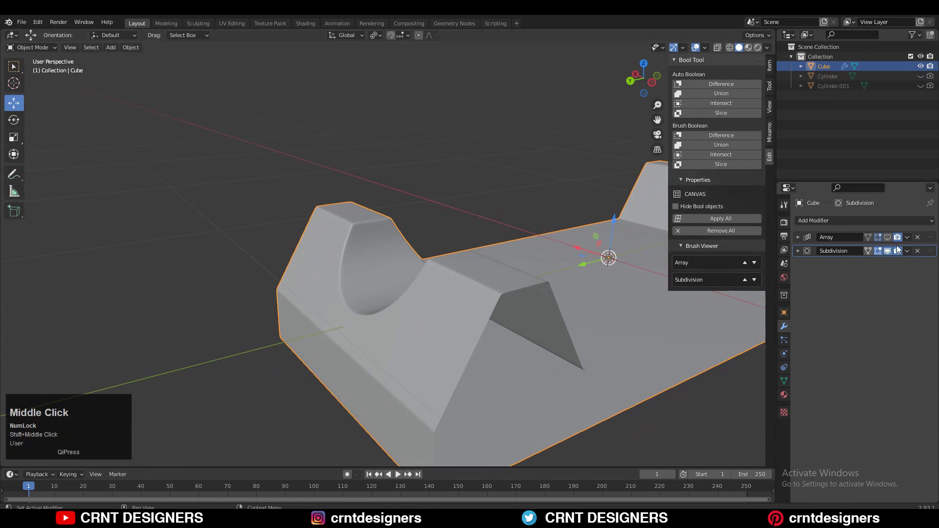
left_click(886, 238)
Symmetrize the entire mesh of the base segment.
middle_click_drag(489, 253, 186, 255)
middle_click_drag(444, 259, 399, 300, "ctrl")
key("Tab")
middle_click_drag(507, 297, 524, 308)
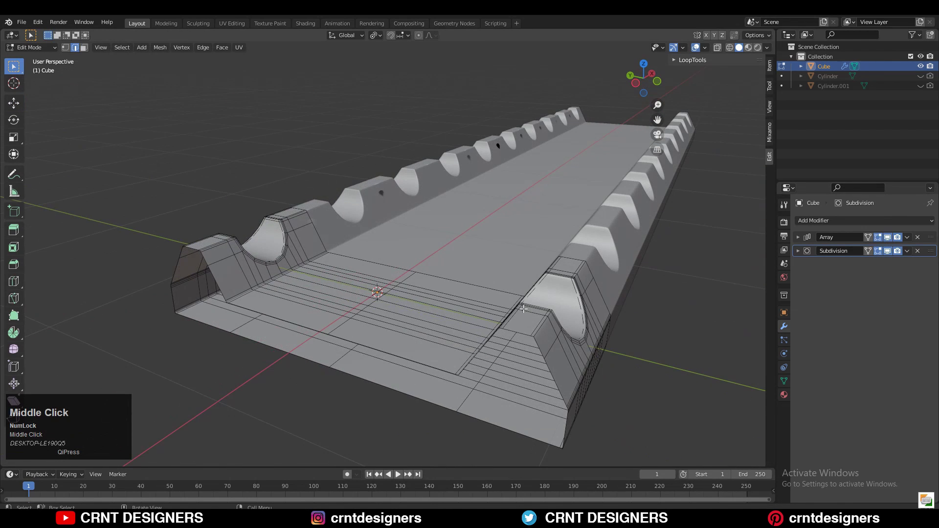
key("a")
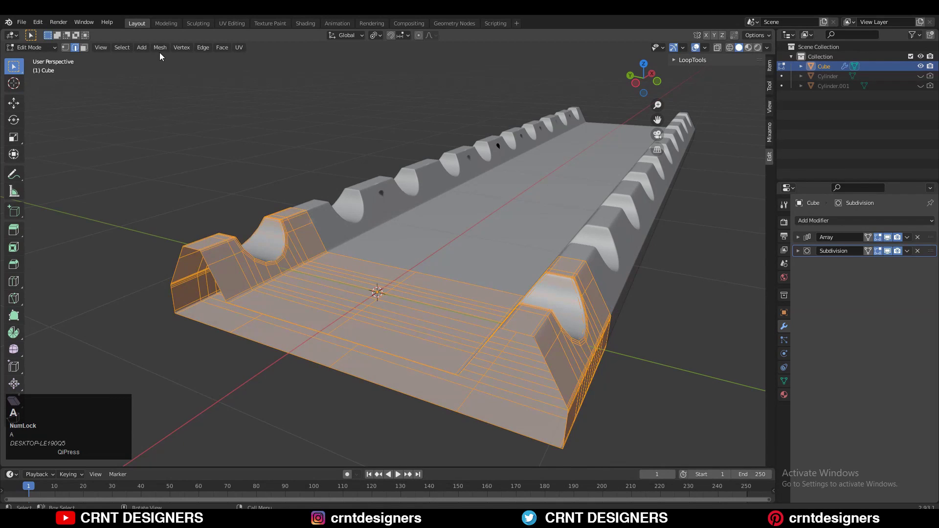
left_click(522, 243)
key("a")
left_click(161, 48)
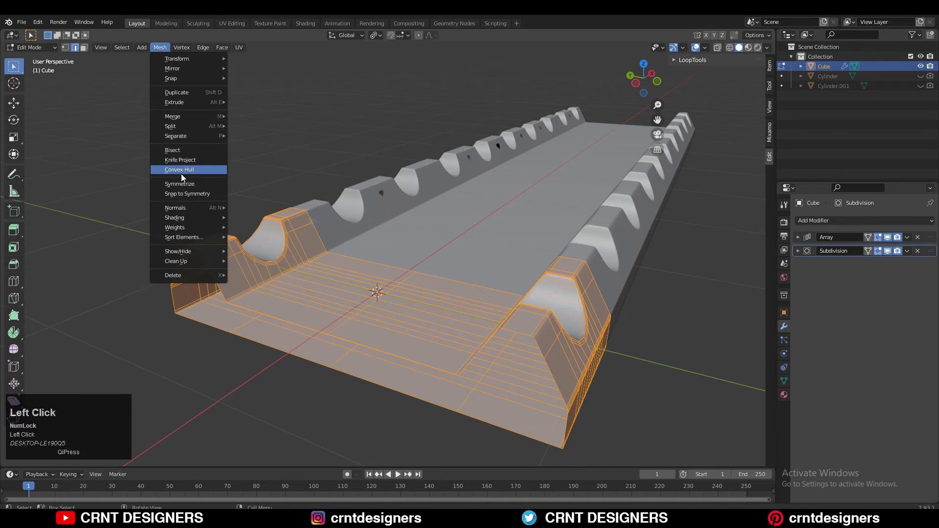
left_click(192, 185)
Duplicate the arrayed base in place, hide the copy, and apply the Array modifier on the original.
key("shift+d")
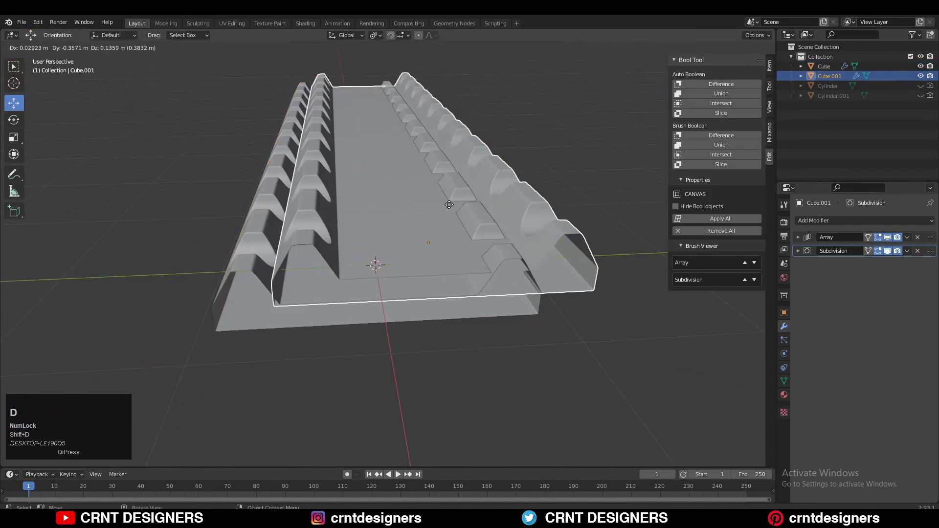
right_click(448, 213)
key("h")
left_click(442, 229)
middle_click_drag(441, 233, 926, 243)
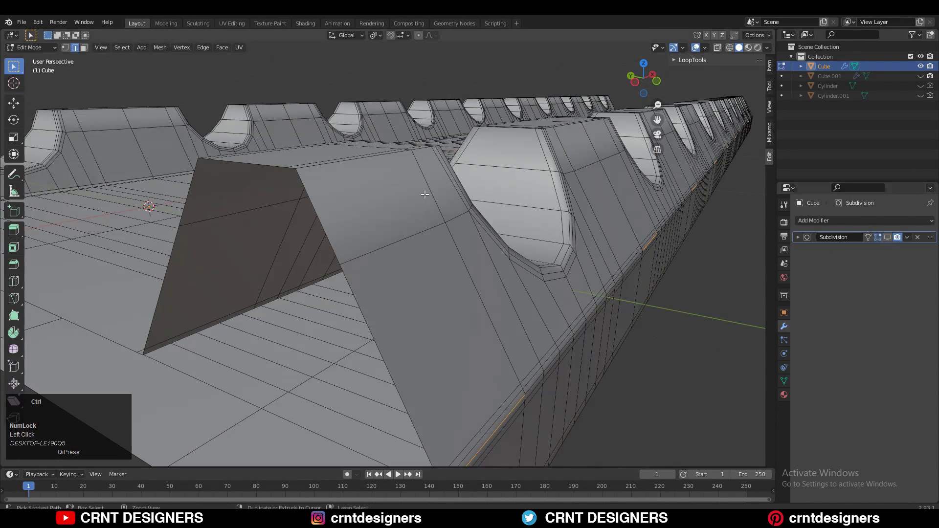
Add loop cuts with slide factor -0.7 beside the upper outer edge of the first teeth along the -Y rail.
key("ctrl+r")
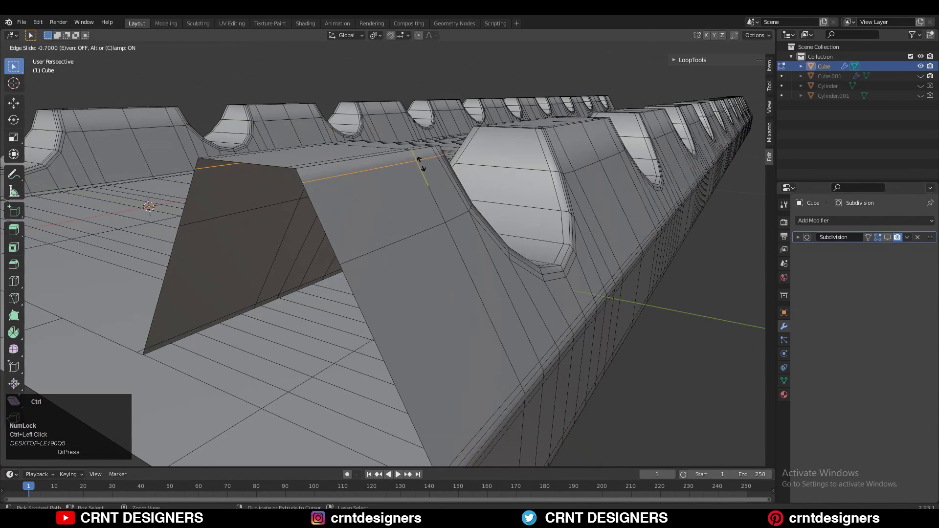
left_click(465, 251)
middle_click_drag(574, 192, 430, 277, "shift")
key("ctrl+r")
left_click(430, 277, "ctrl")
left_click(430, 277, "ctrl")
middle_click_drag(490, 256, 313, 343, "shift")
key("ctrl+r")
left_click(390, 299, "ctrl")
left_click(390, 301, "ctrl")
middle_click_drag(313, 343, 444, 281)
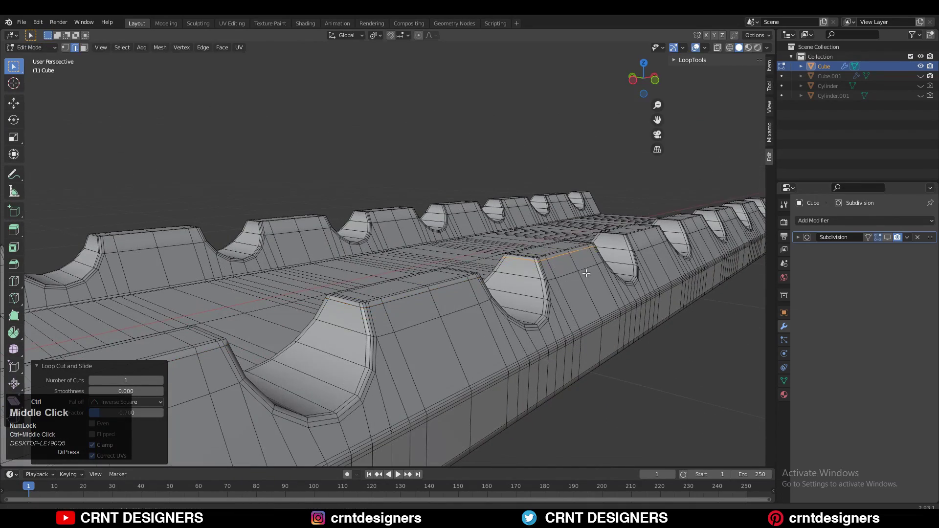
Add matching loop cuts with slide factor -0.7 on the remaining teeth up to the far end of the -Y rail.
middle_click_drag(587, 273, 342, 244)
key("ctrl+r")
left_click(521, 181, "ctrl")
key("ctrl+r")
left_click(457, 216)
left_click(508, 190, "ctrl")
middle_click_drag(564, 227, 526, 123, "ctrl")
key("ctrl+r")
left_click(524, 177)
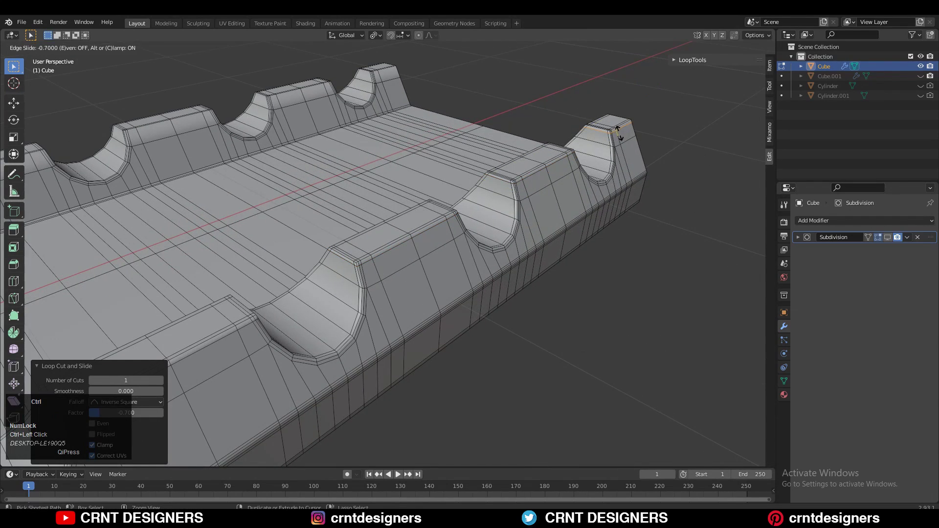
left_click(618, 133, "ctrl")
Select the entire full-length mesh and symmetrize it to copy the new support loops across.
middle_click_drag(468, 38, 443, 161, "ctrl")
key("Tab")
middle_click_drag(443, 161, 274, 144)
key("Tab")
key("a")
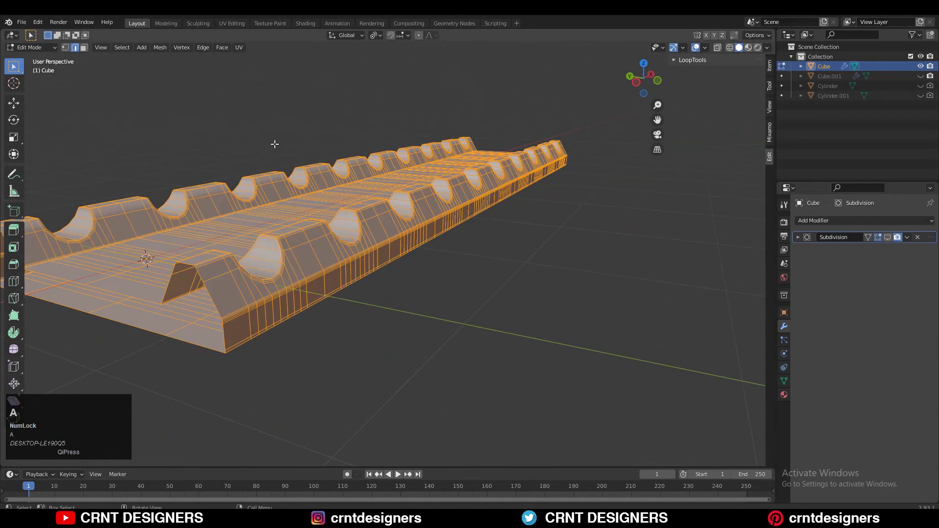
left_click(160, 48)
left_click(174, 187)
middle_click_drag(173, 187, 343, 196)
Show the Subdivision modifier on the long base in Object Mode and save the file.
key("Tab")
left_click(605, 292)
middle_click_drag(606, 292, 529, 244, "ctrl")
middle_click_drag(529, 245, 411, 234)
middle_click_drag(411, 235, 661, 83, "shift")
key("ctrl+s")
Open the Viewport Overlays options to review the finished base.
left_click(703, 49)
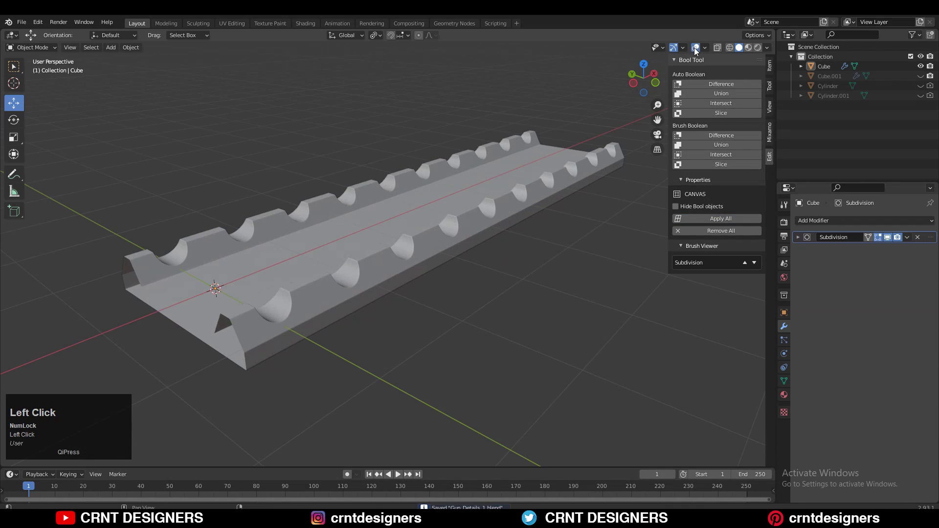
left_click(705, 48)
left_click(644, 213)
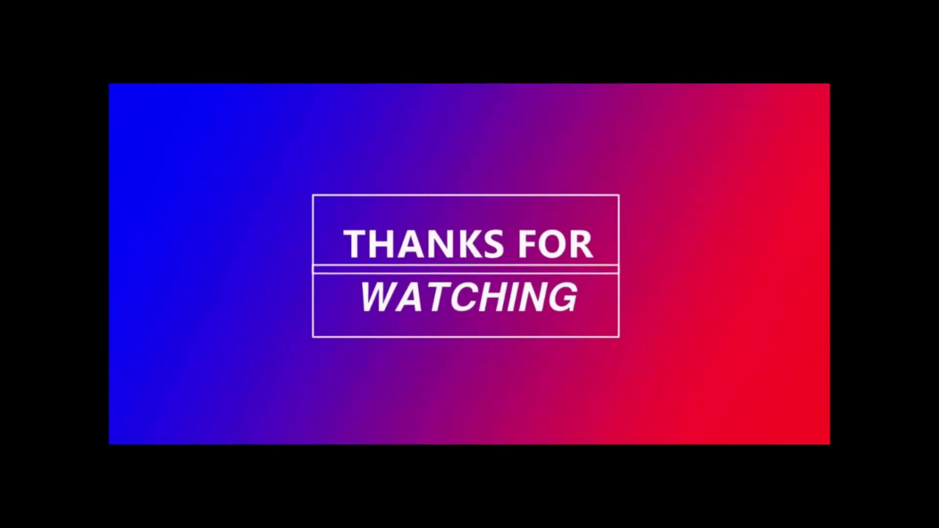